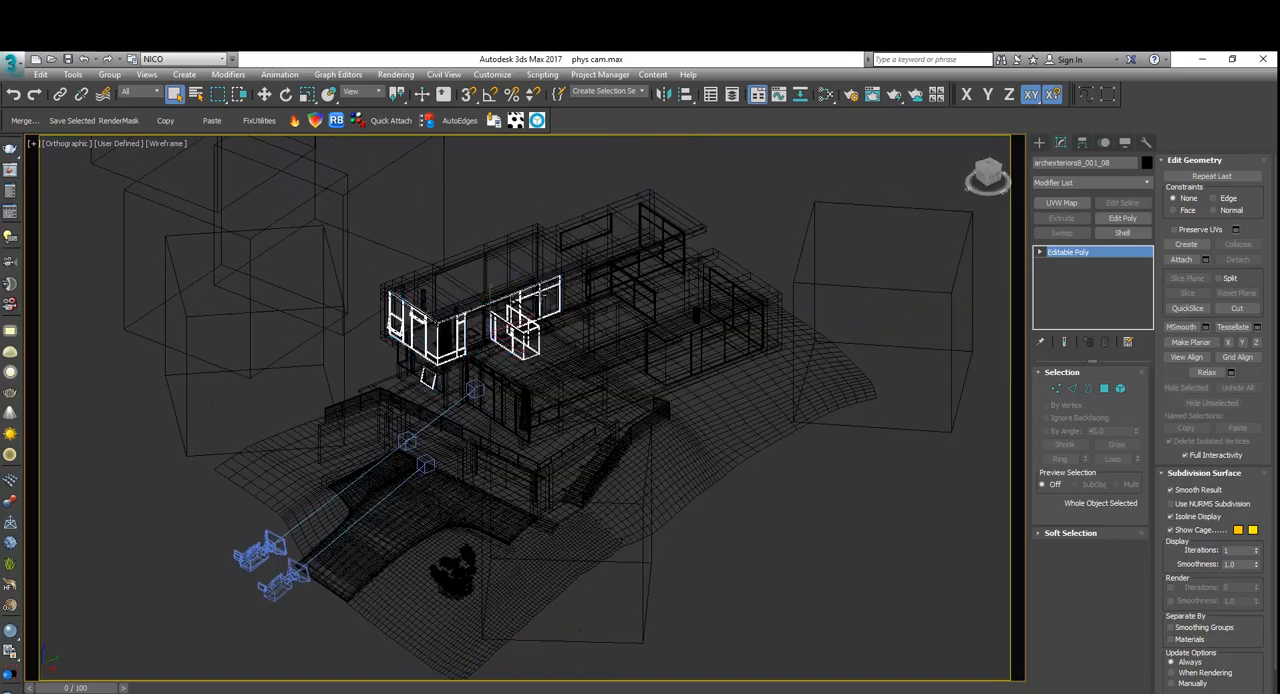
Turn on shading in the orthographic view, examine the 20mm camera's placement in front of the house, and clear the selection.
key("F3")
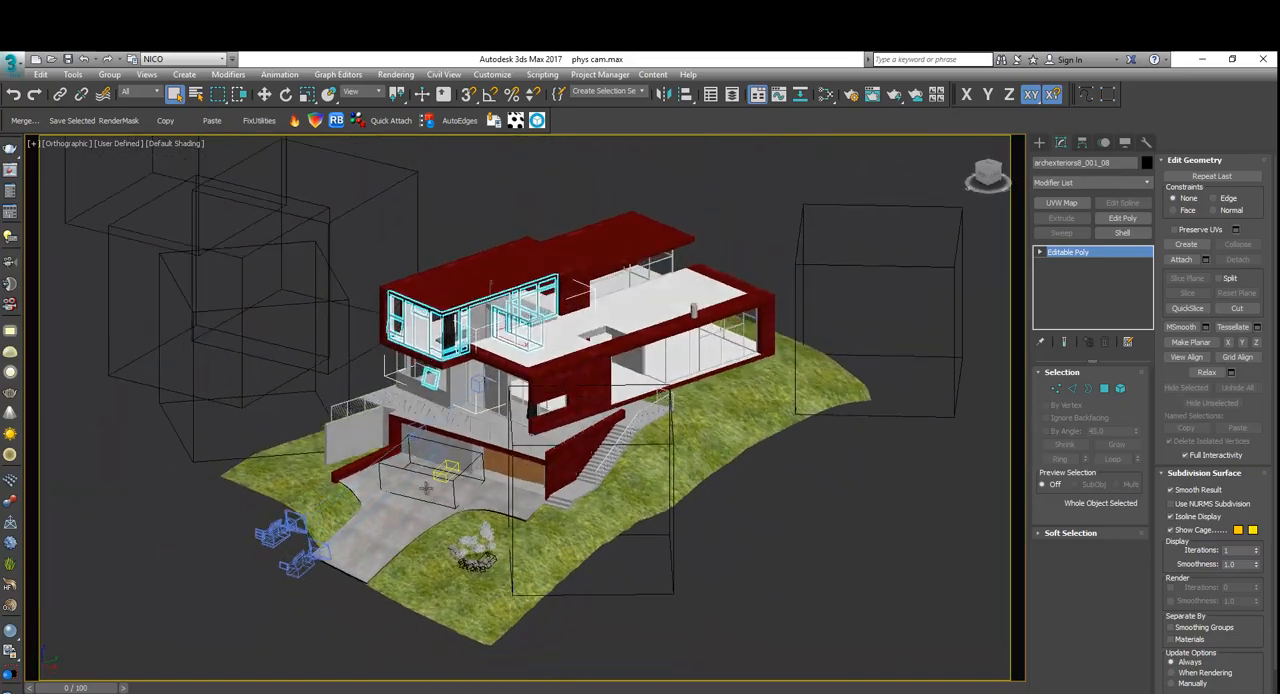
scroll(490, 371, "up", 8)
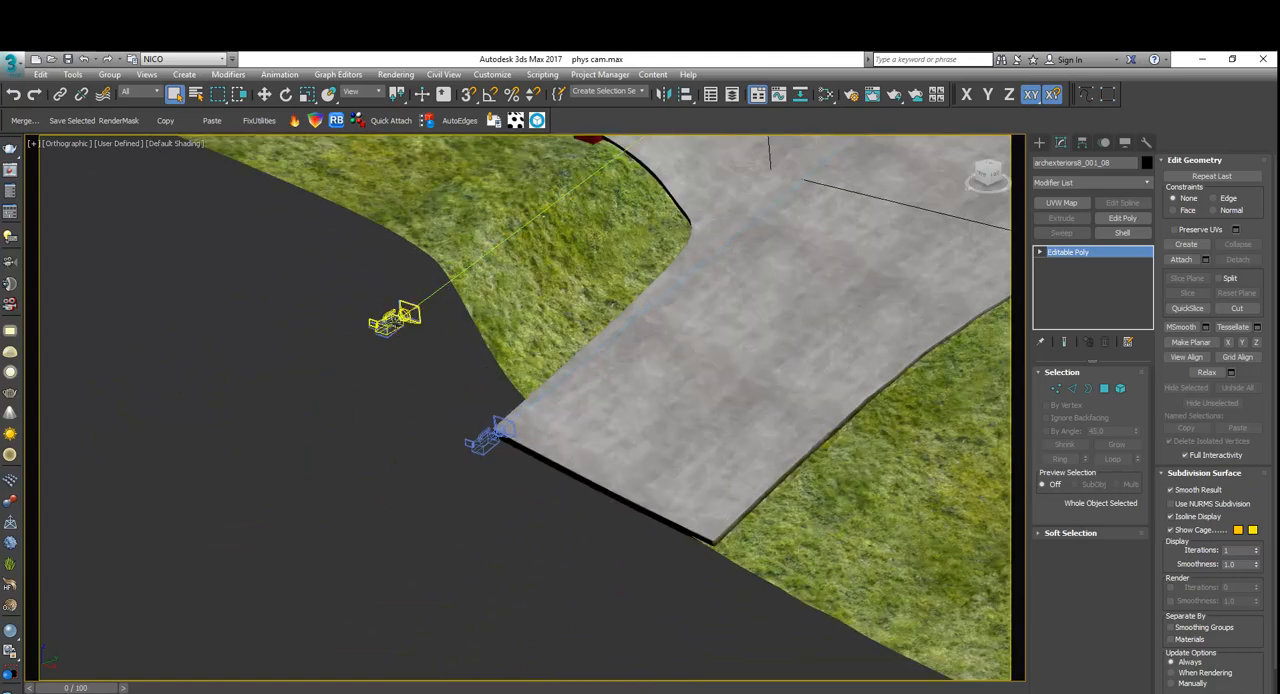
left_click(398, 326)
scroll(440, 371, "down", 8)
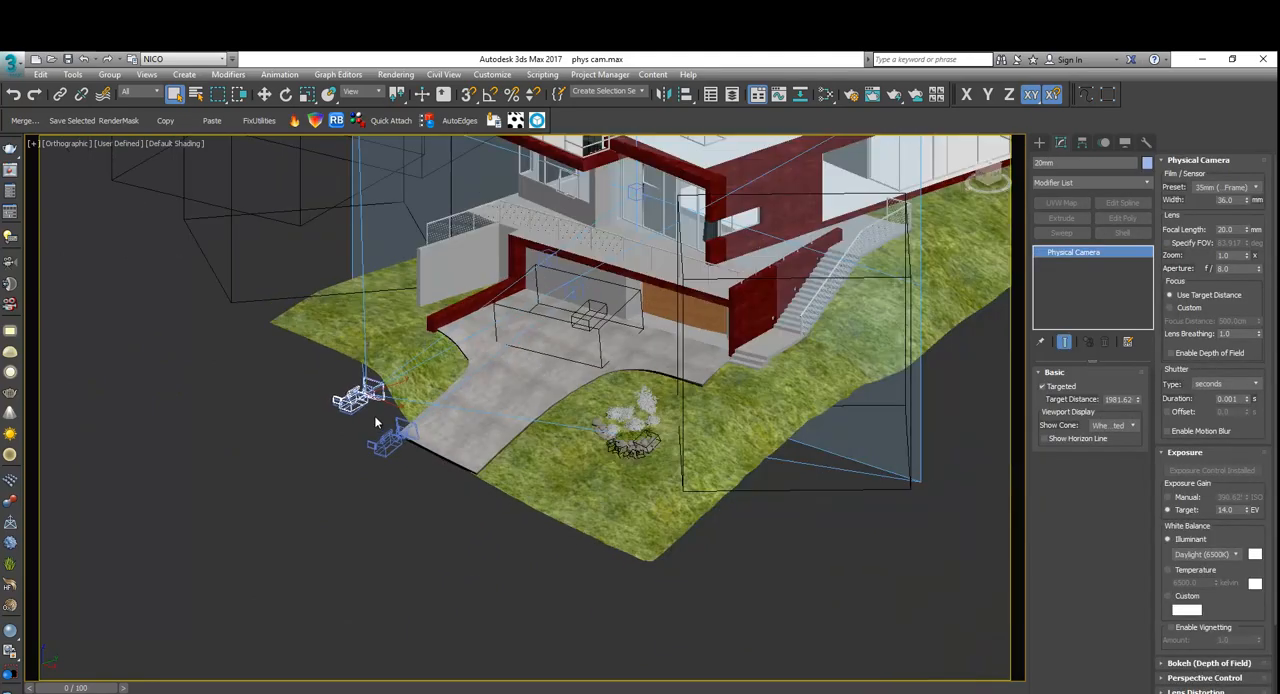
middle_click_drag(426, 425, 531, 288, "alt")
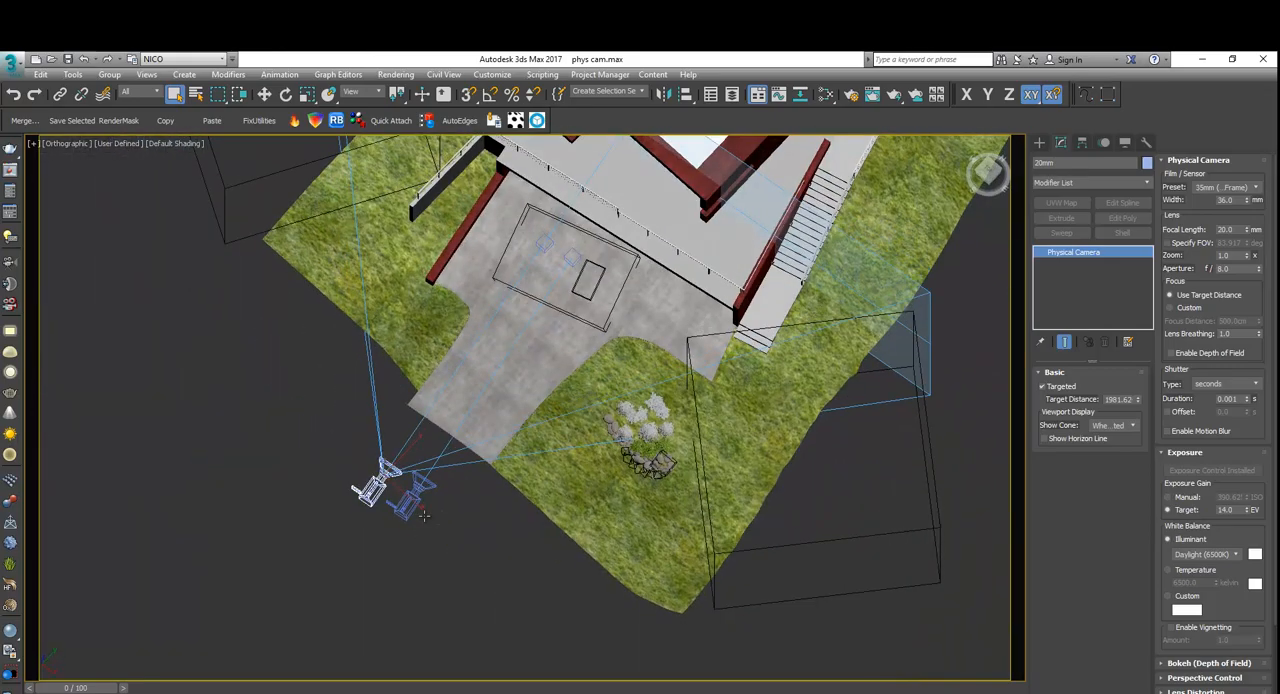
scroll(531, 288, "down", 3)
middle_click_drag(195, 140, 172, 212, "alt")
left_click(352, 389)
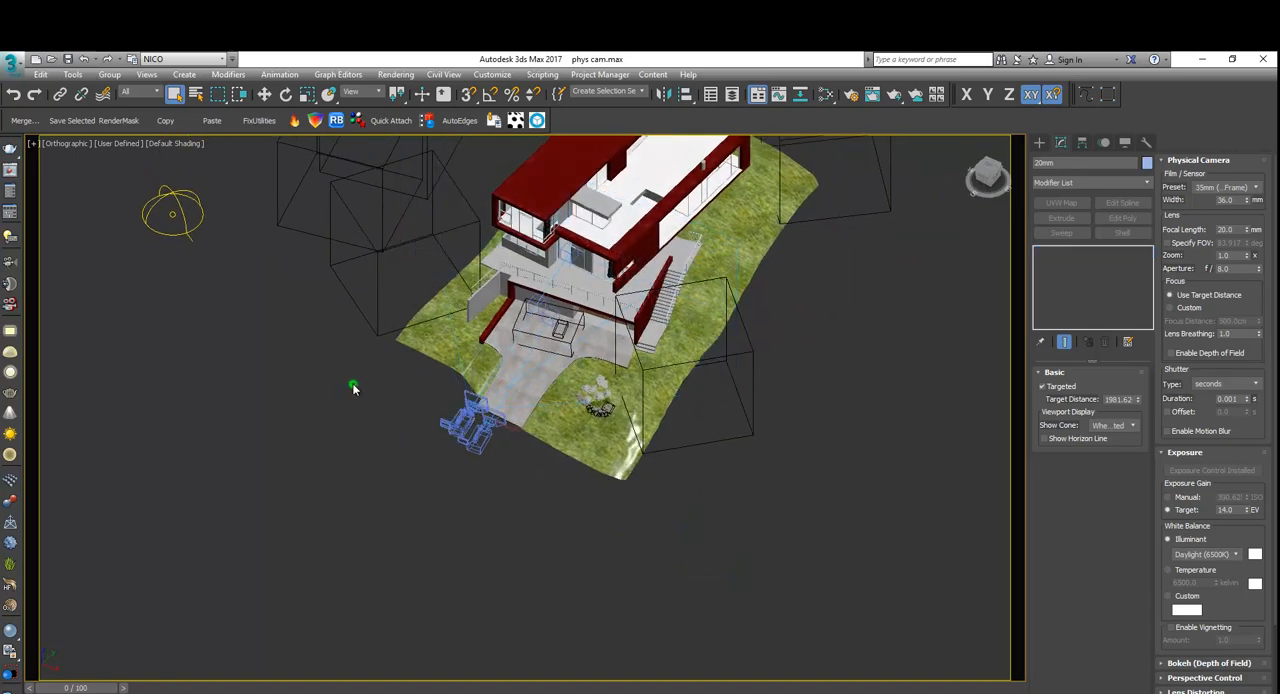
Switch the viewport to the 20mm camera and display the scene's textured materials in it.
key("c")
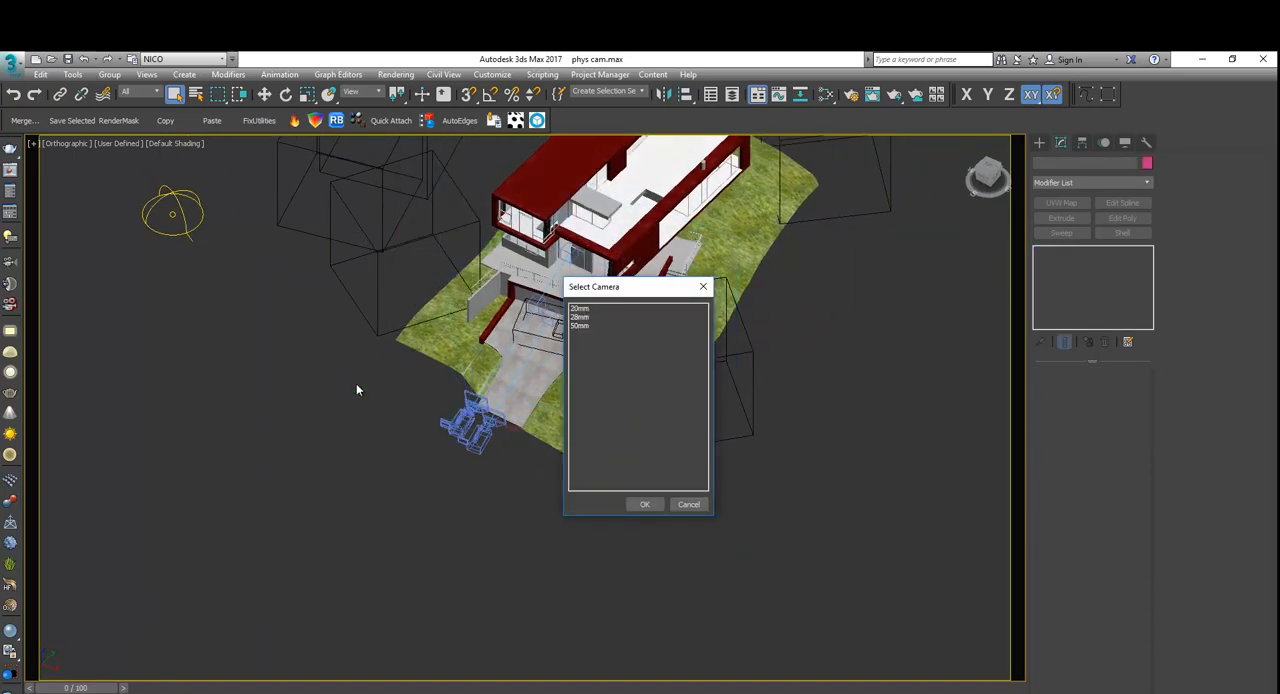
double_click(585, 309)
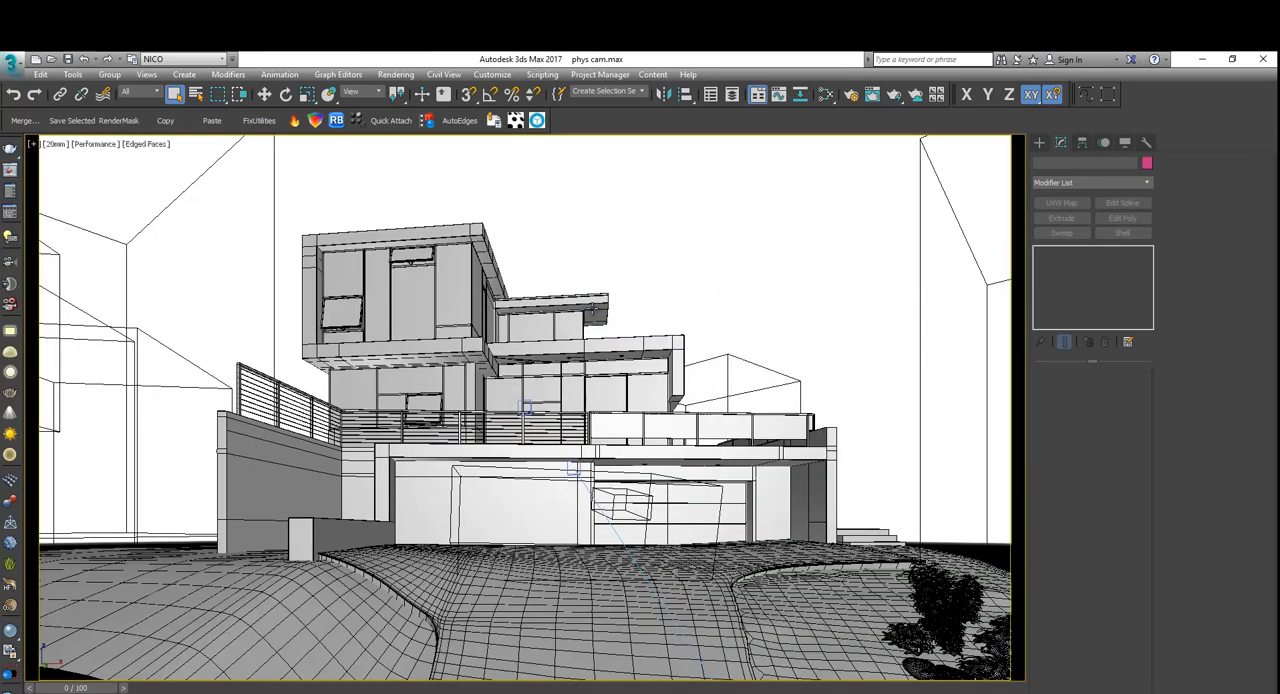
left_click(97, 143)
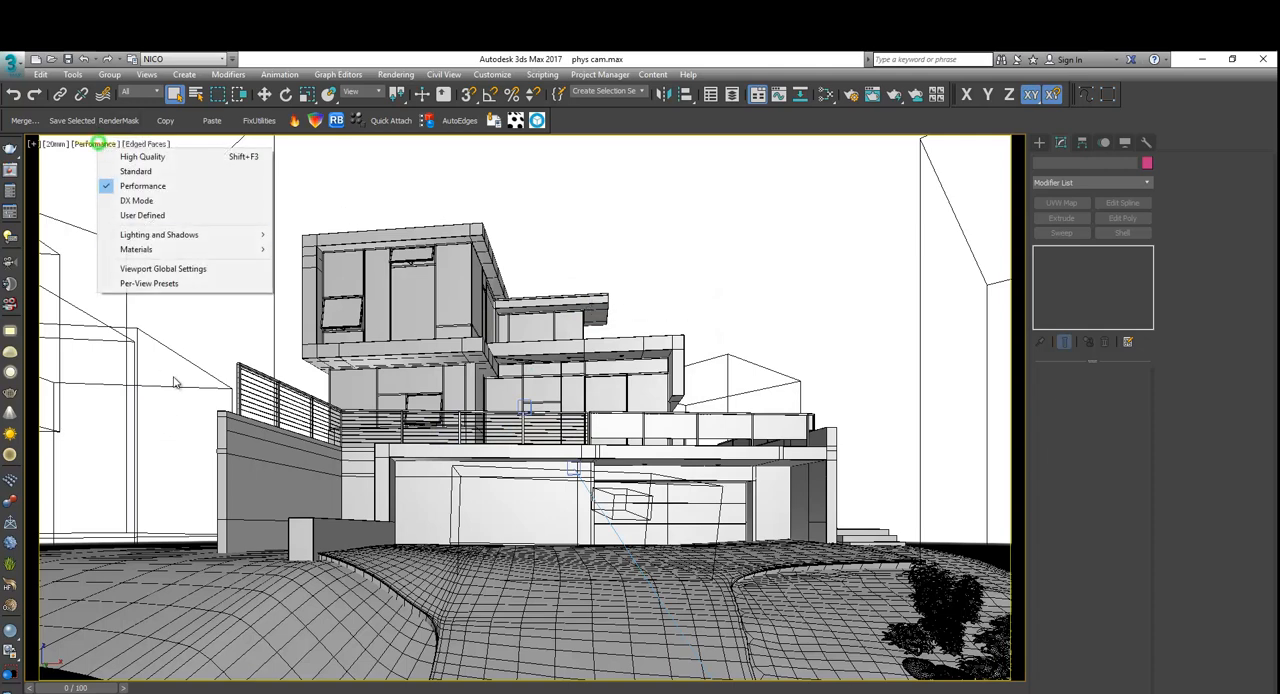
left_click(254, 249)
left_click(366, 334)
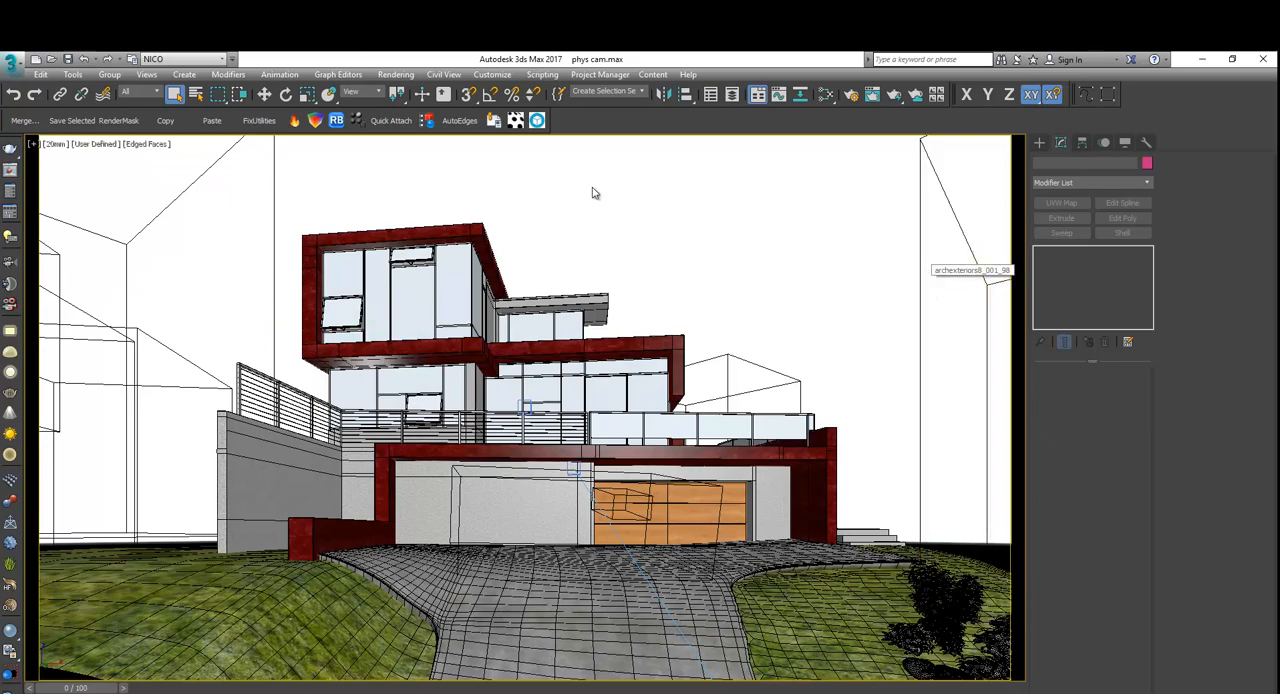
Select the active 20mm camera, set its shutter type to 1 / seconds and its exposure gain to Target.
left_click(57, 145)
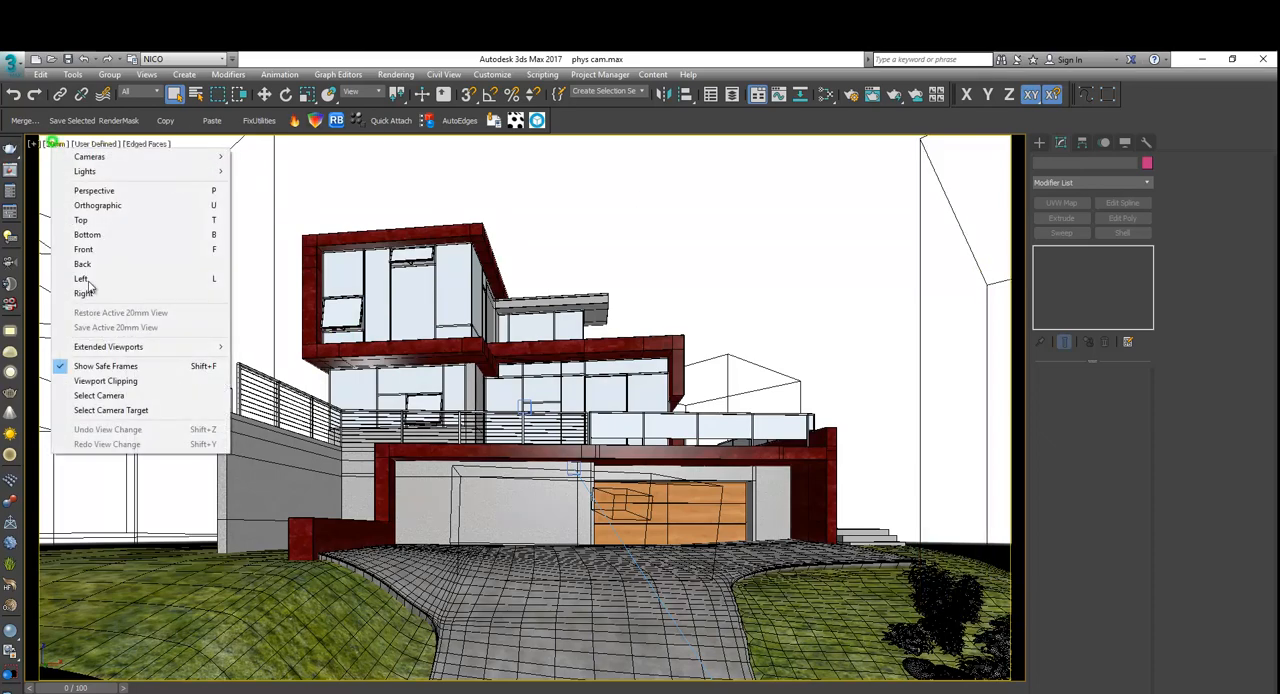
left_click(118, 399)
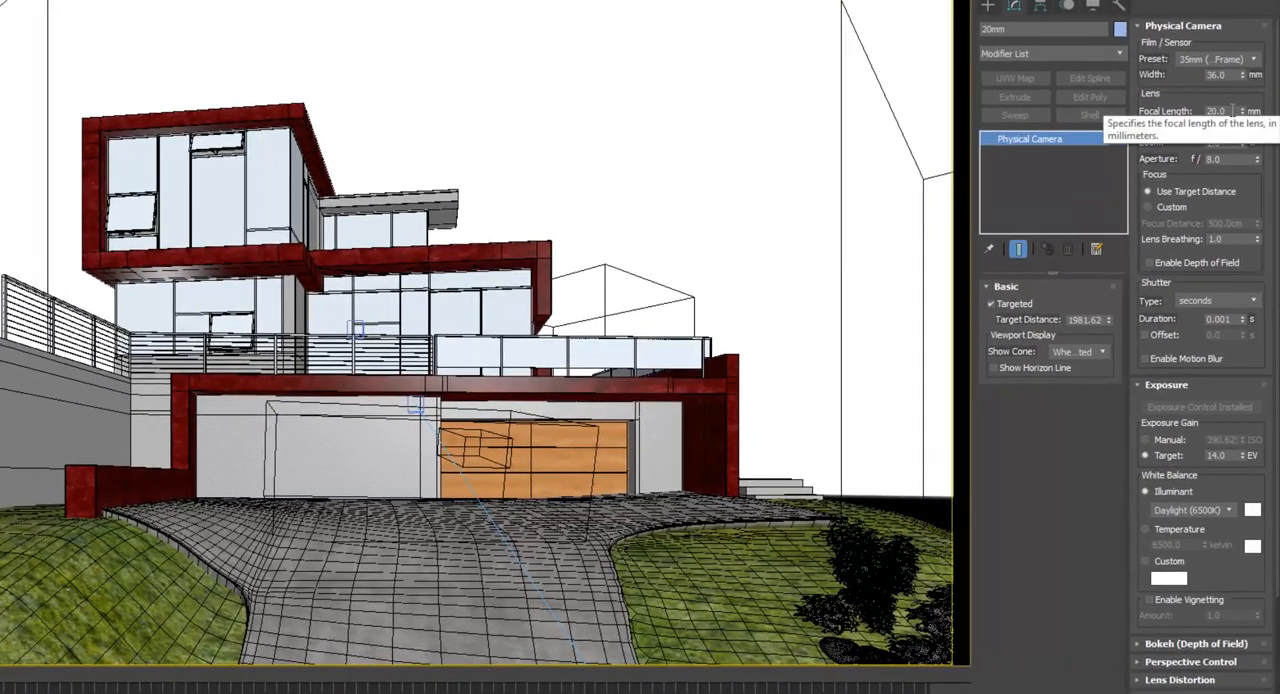
left_click(1226, 111)
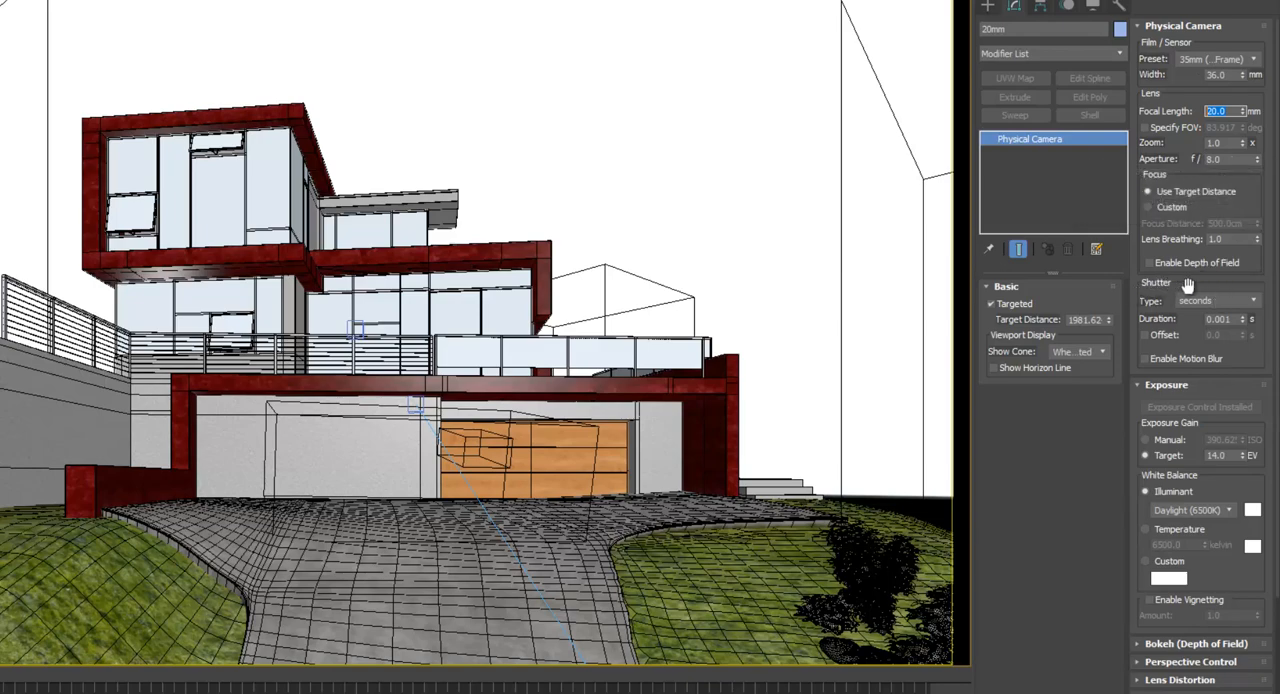
left_click(1246, 303)
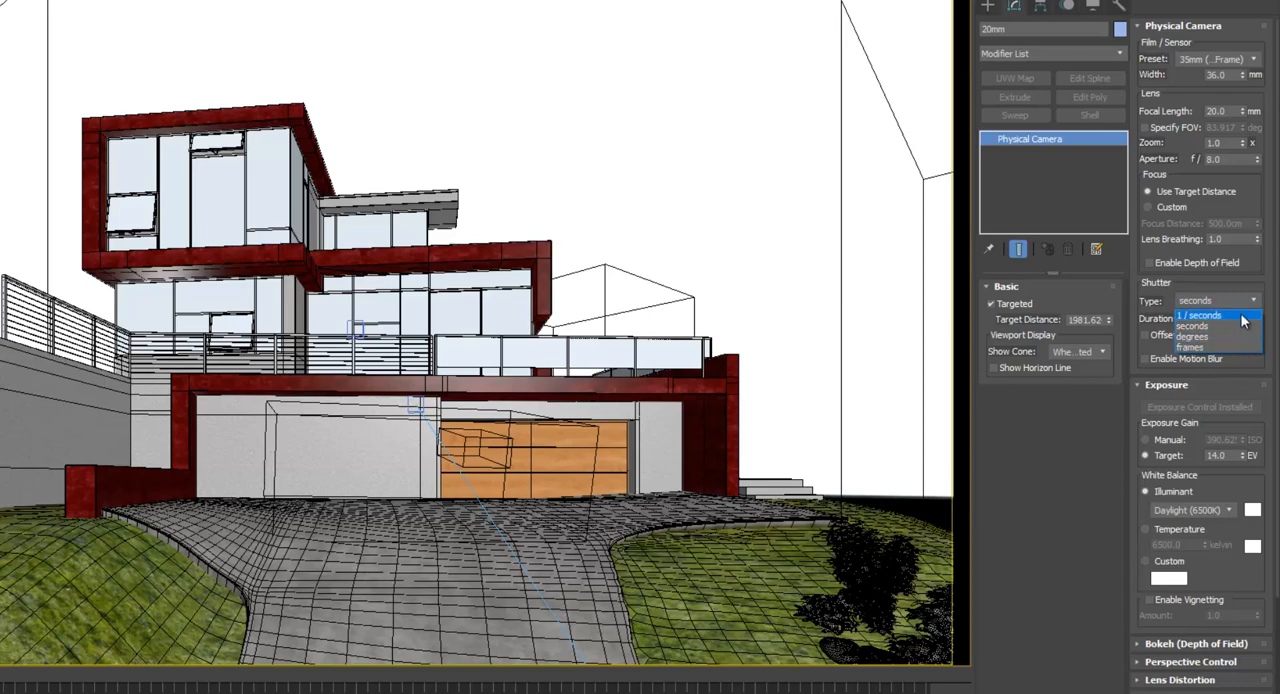
left_click(1246, 318)
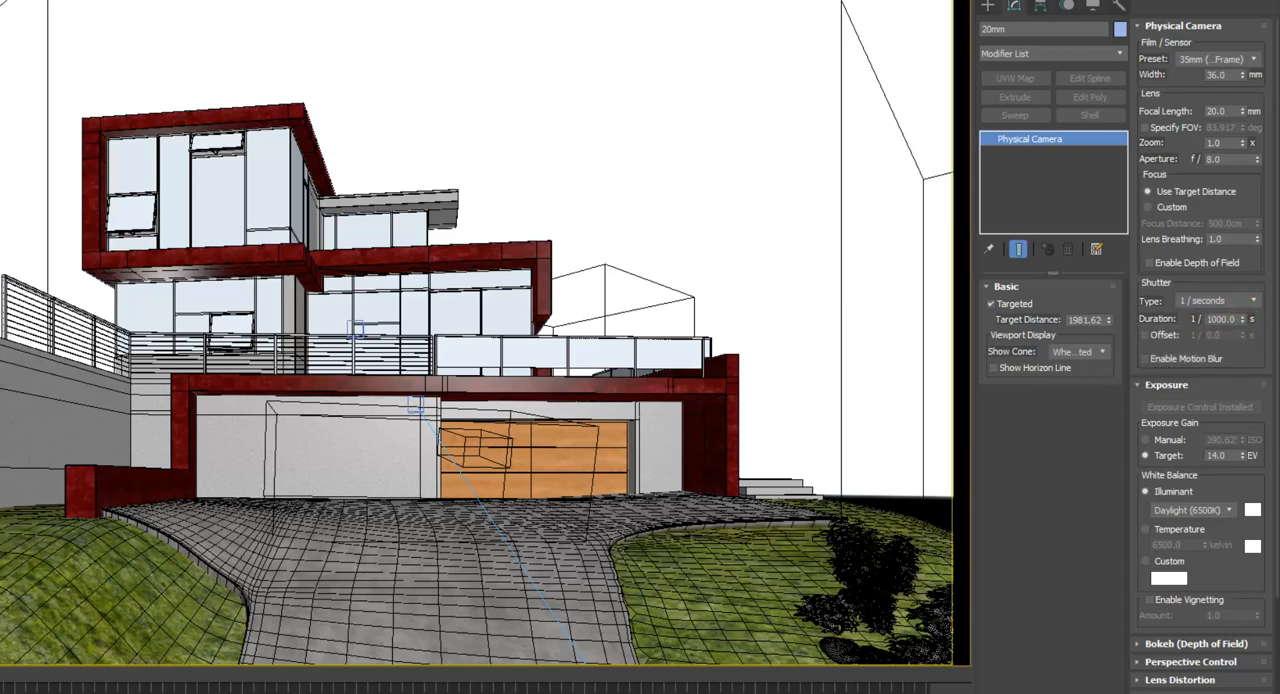
left_click(1183, 442)
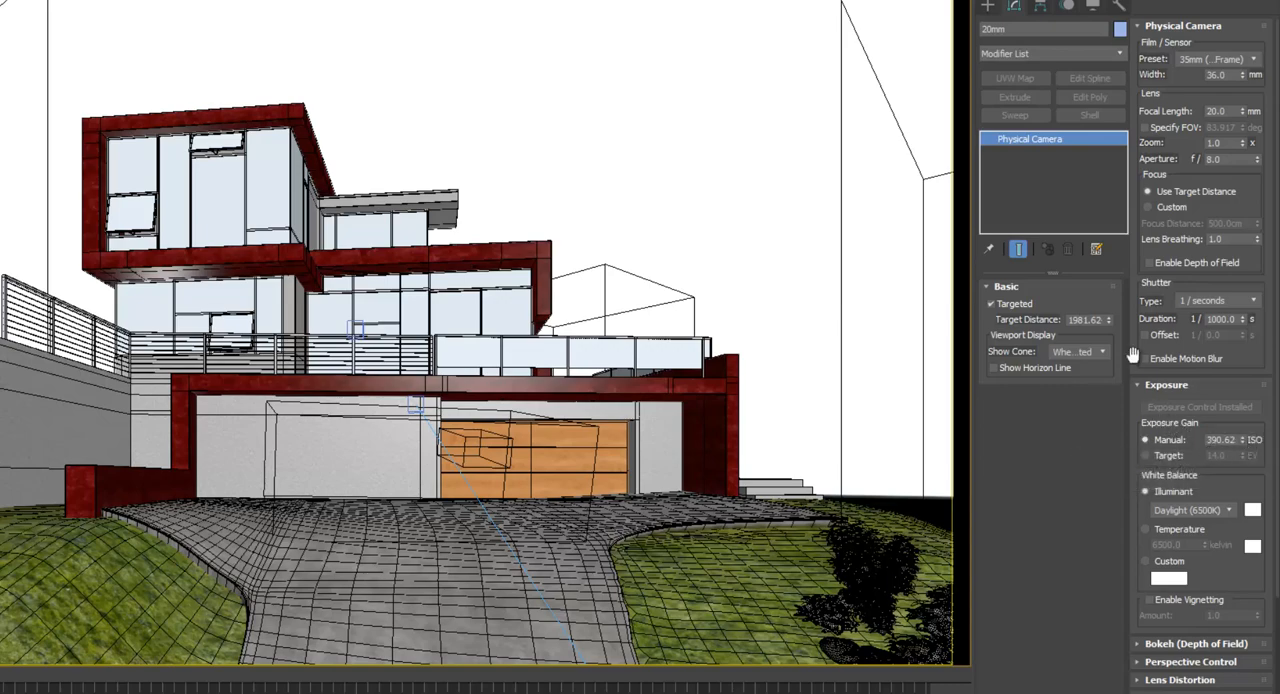
left_click(1157, 458)
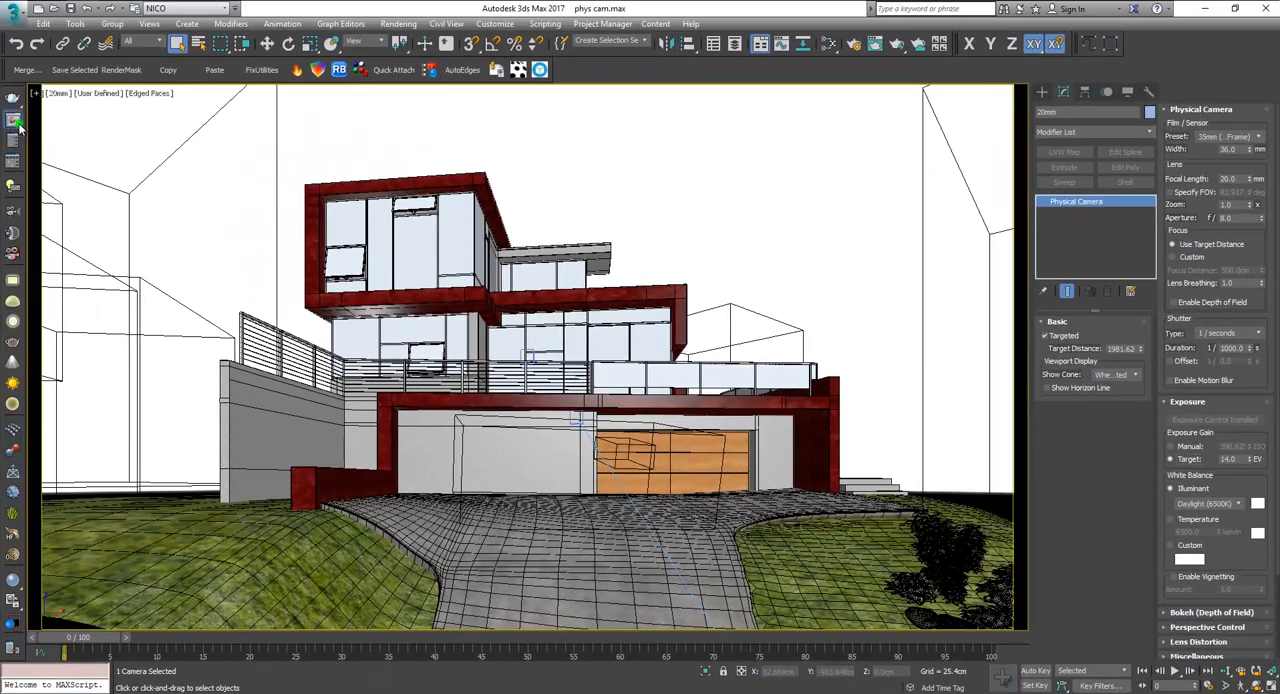
Show the V-Ray frame buffer and load the 20mm render of 001.max from its history.
left_click(13, 120)
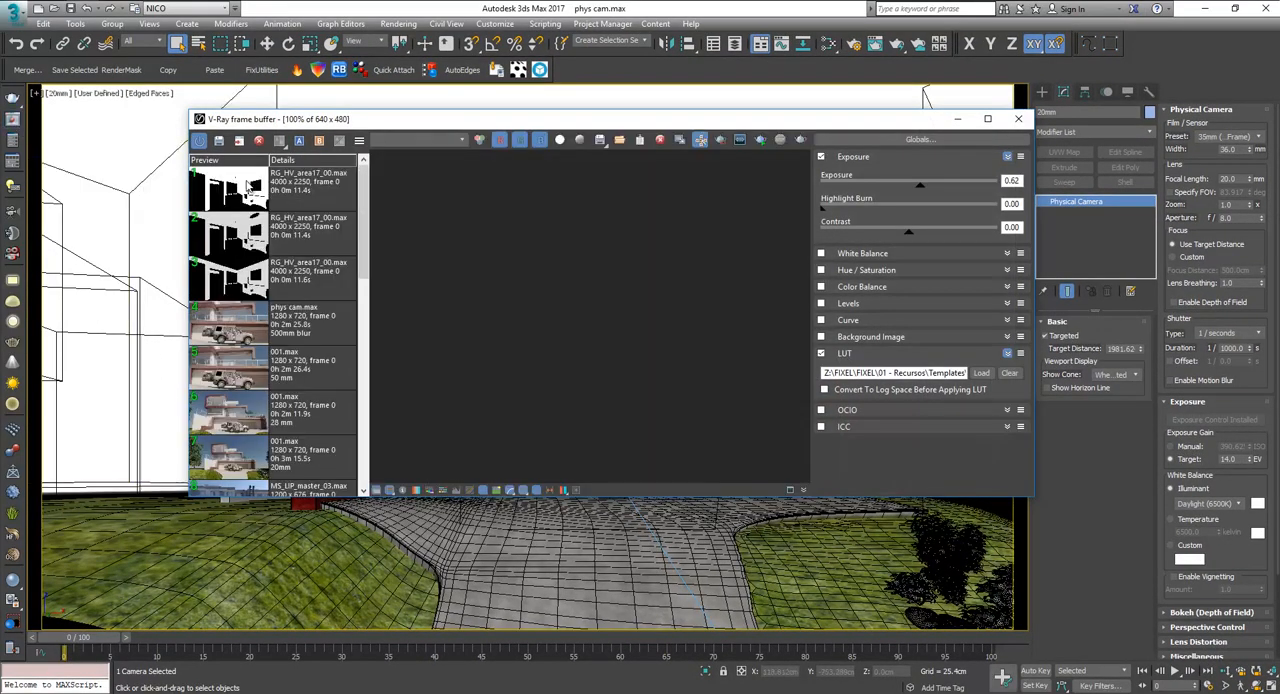
scroll(290, 278, "down", 2)
scroll(290, 278, "down", 1)
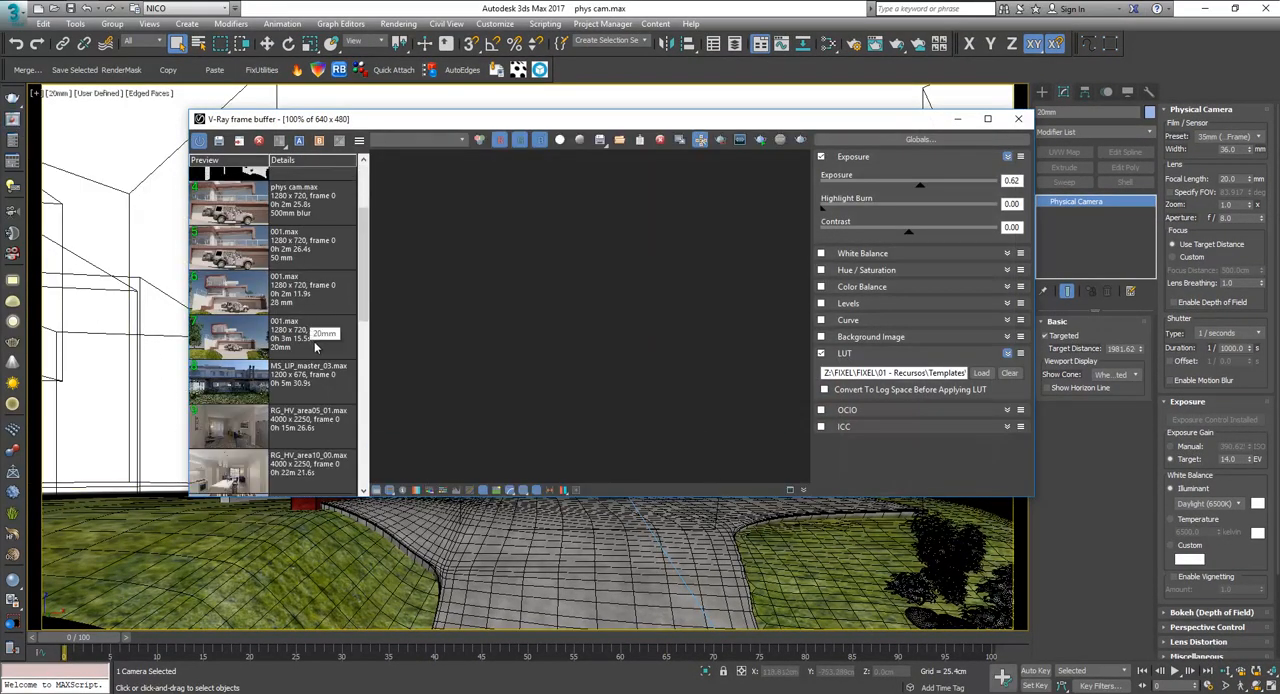
left_click(313, 345)
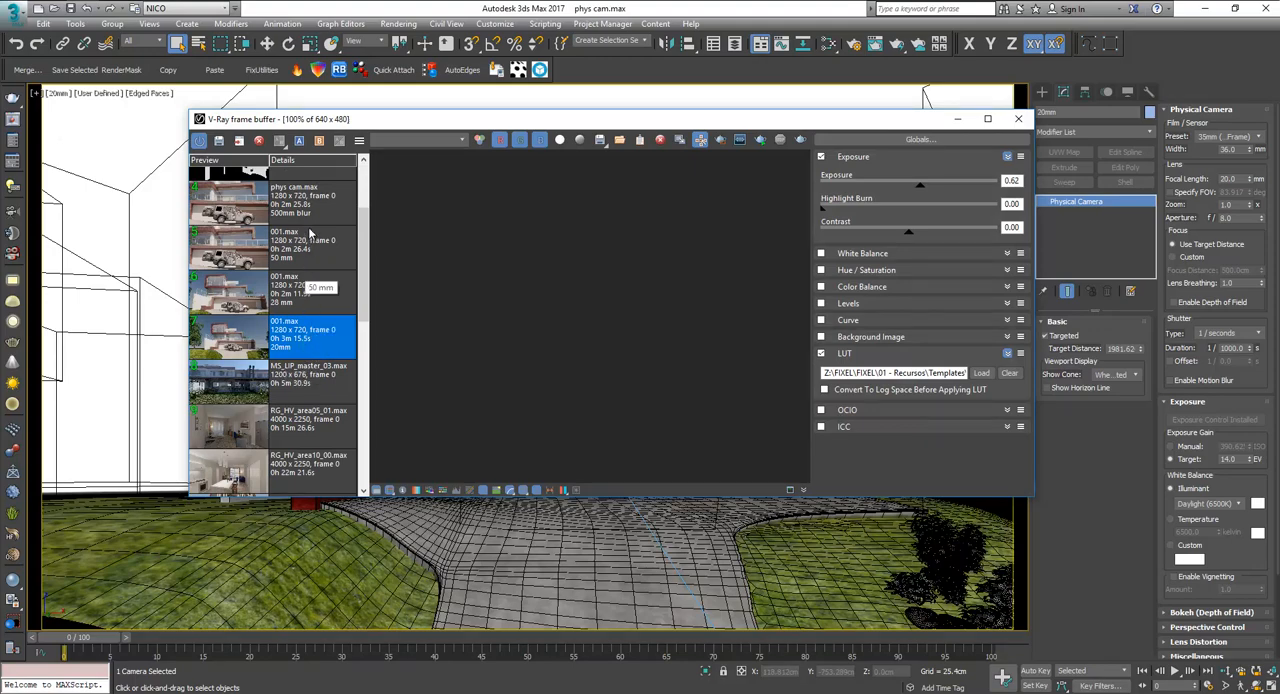
double_click(326, 353)
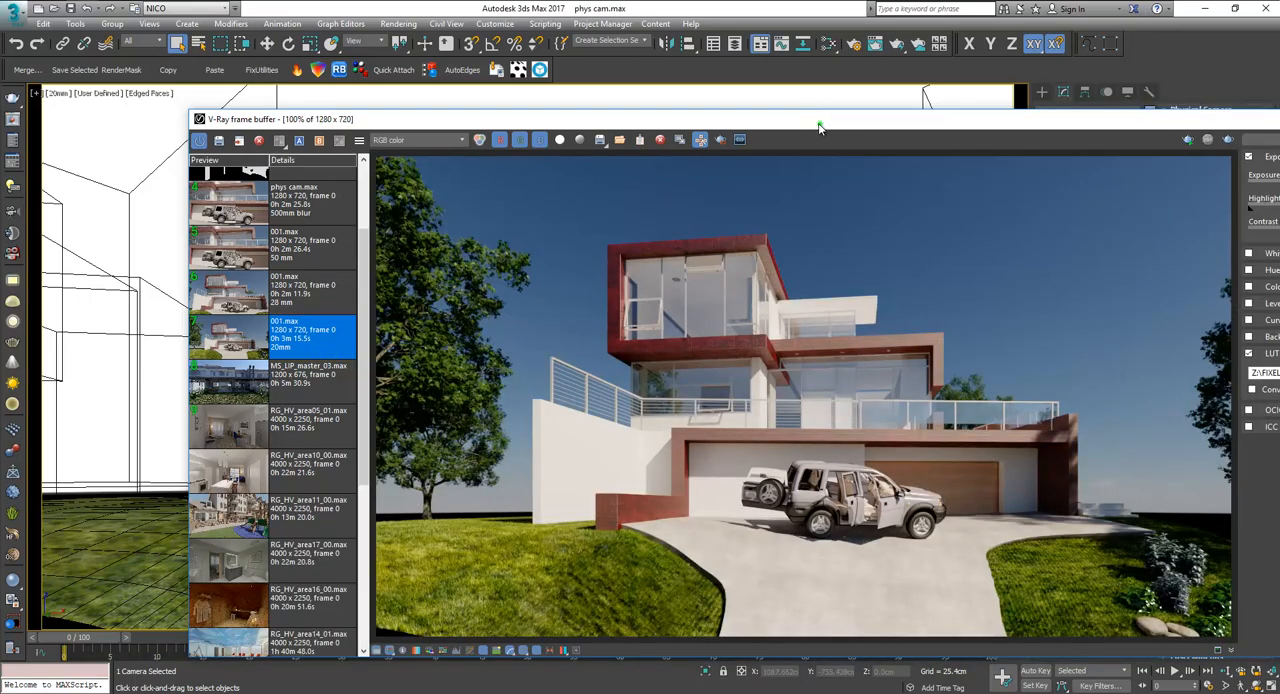
left_click_drag(812, 118, 624, 60)
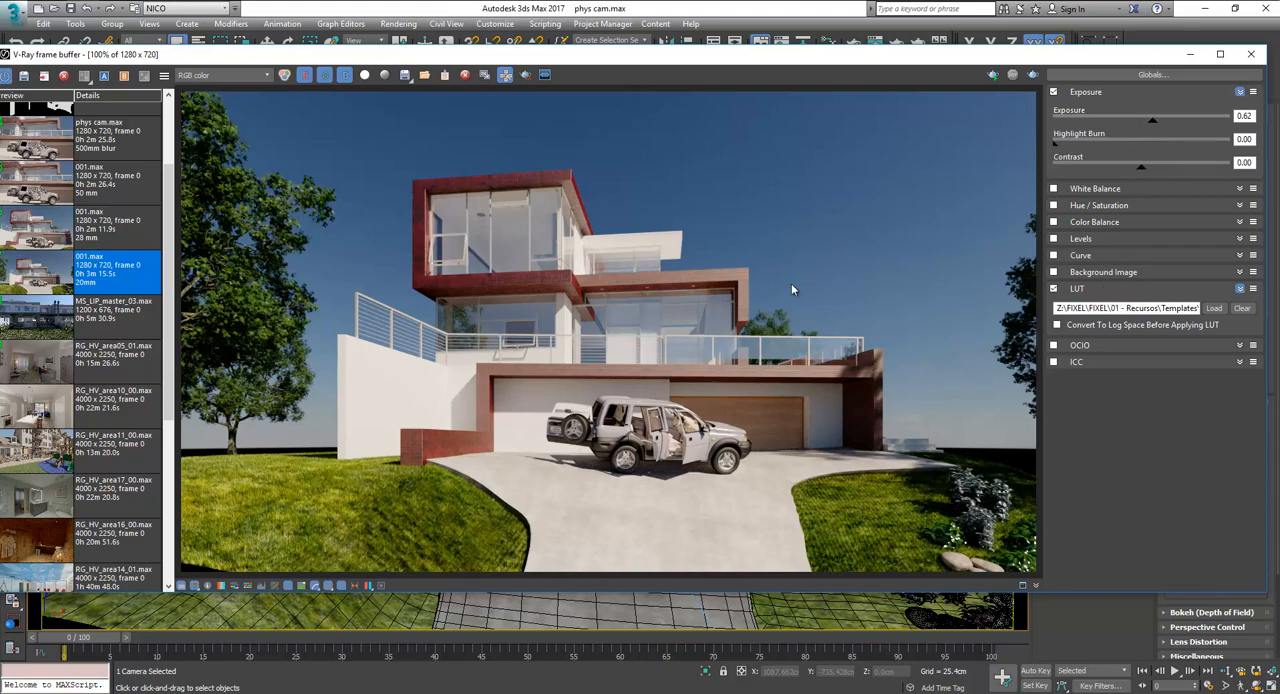
Examine the terrace and garage area of the 20mm render up close, and close the frame buffer.
scroll(745, 340, "up", 3)
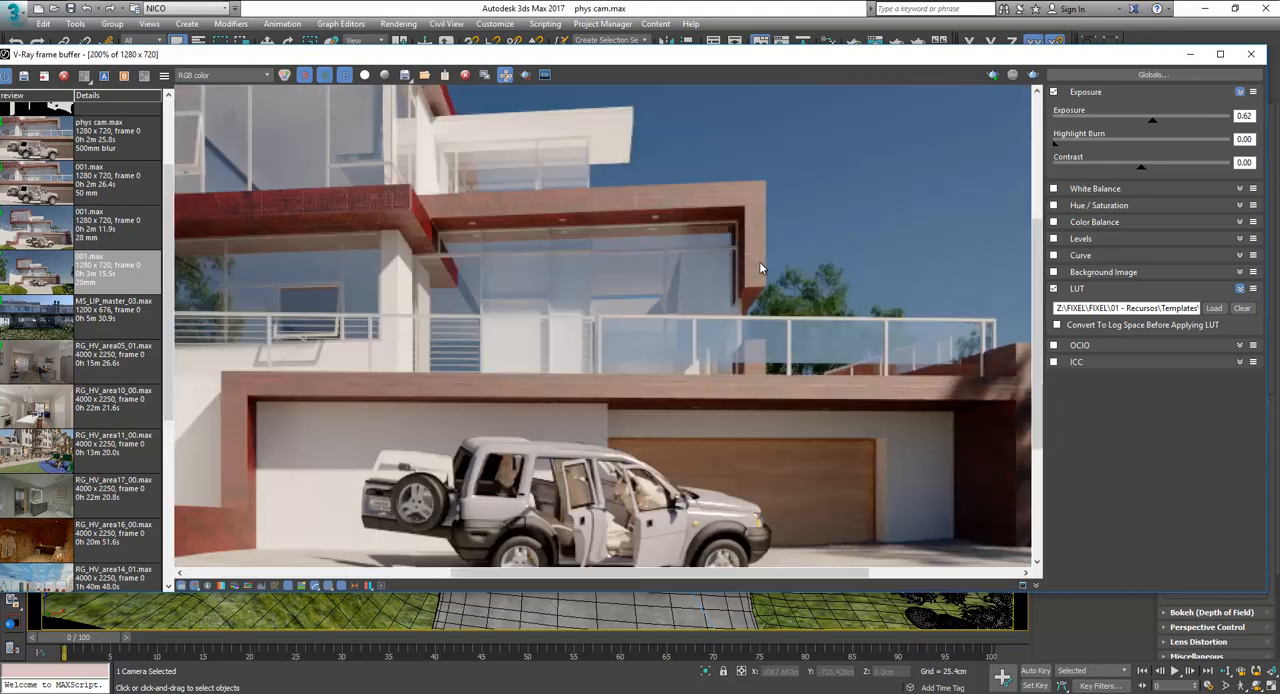
middle_click_drag(804, 376, 719, 211)
scroll(750, 261, "down", 3)
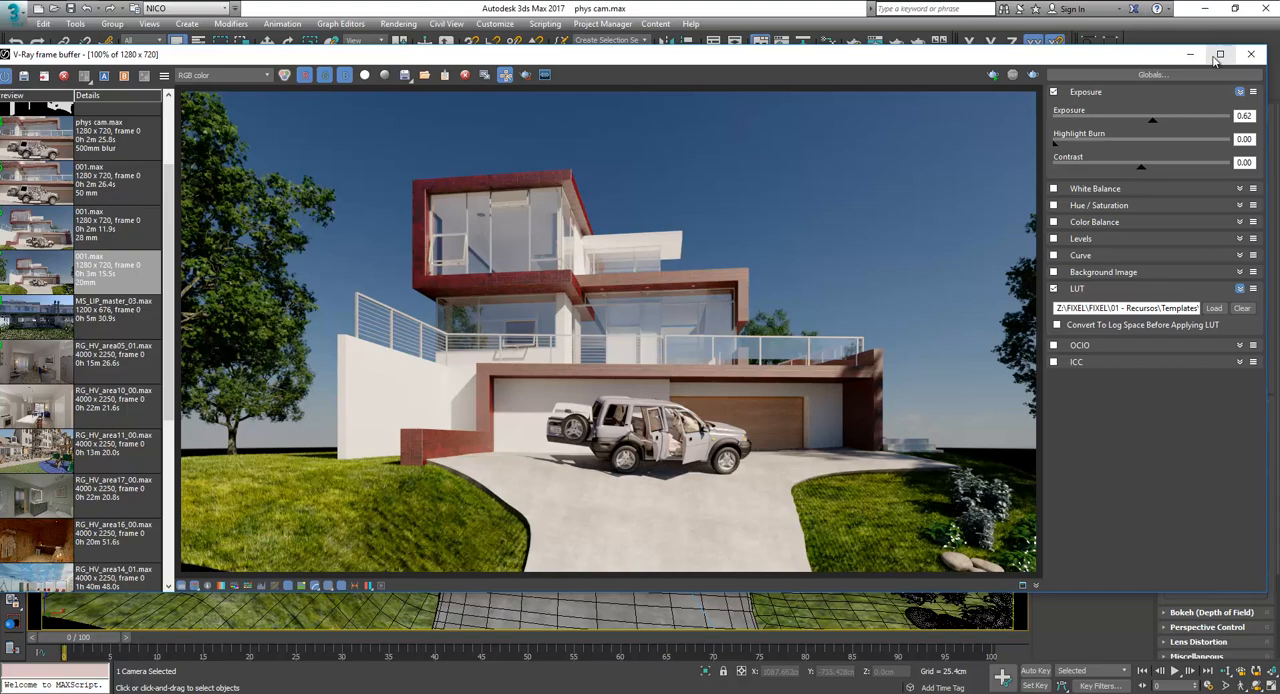
left_click(1251, 54)
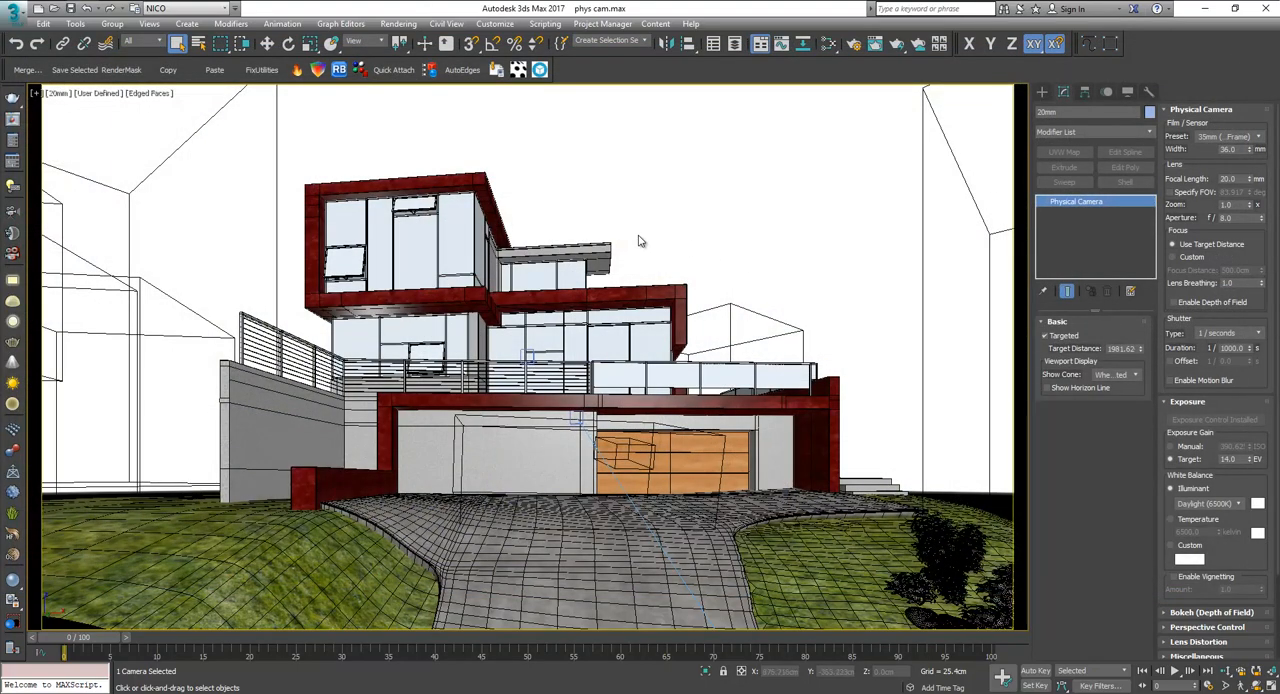
Switch the viewport to the 28mm camera and select that camera to review its lens, shutter and exposure settings.
left_click(182, 154)
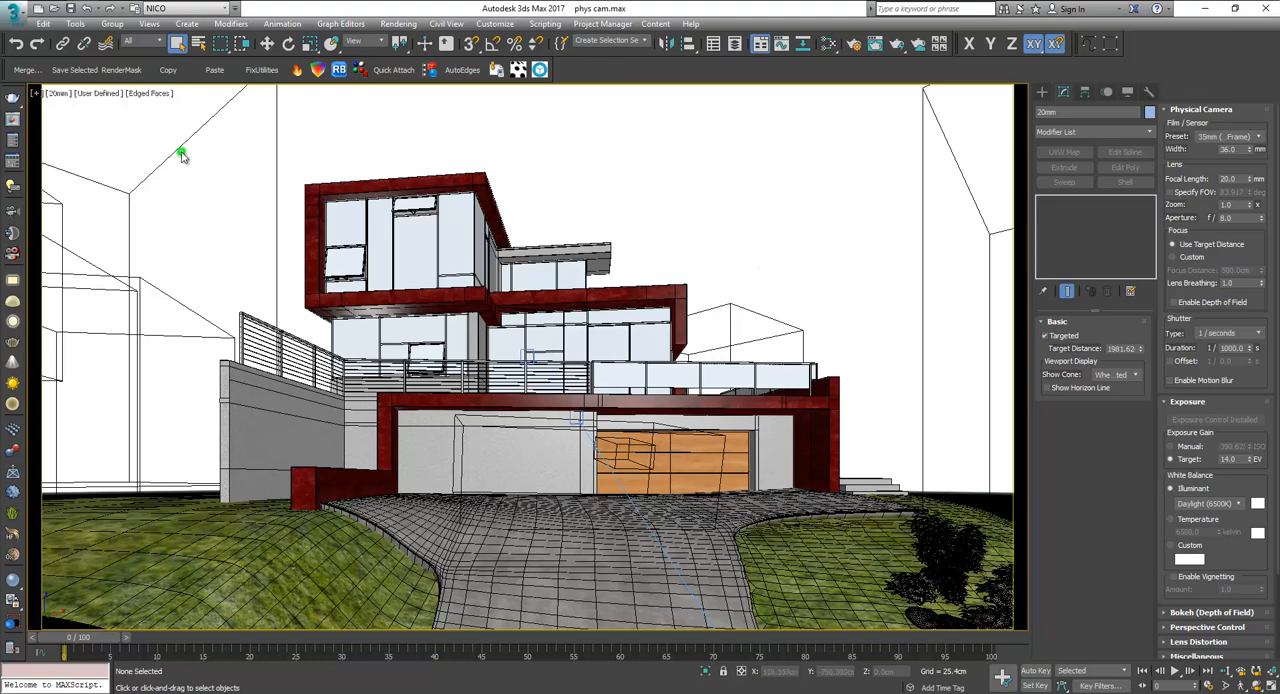
key("c")
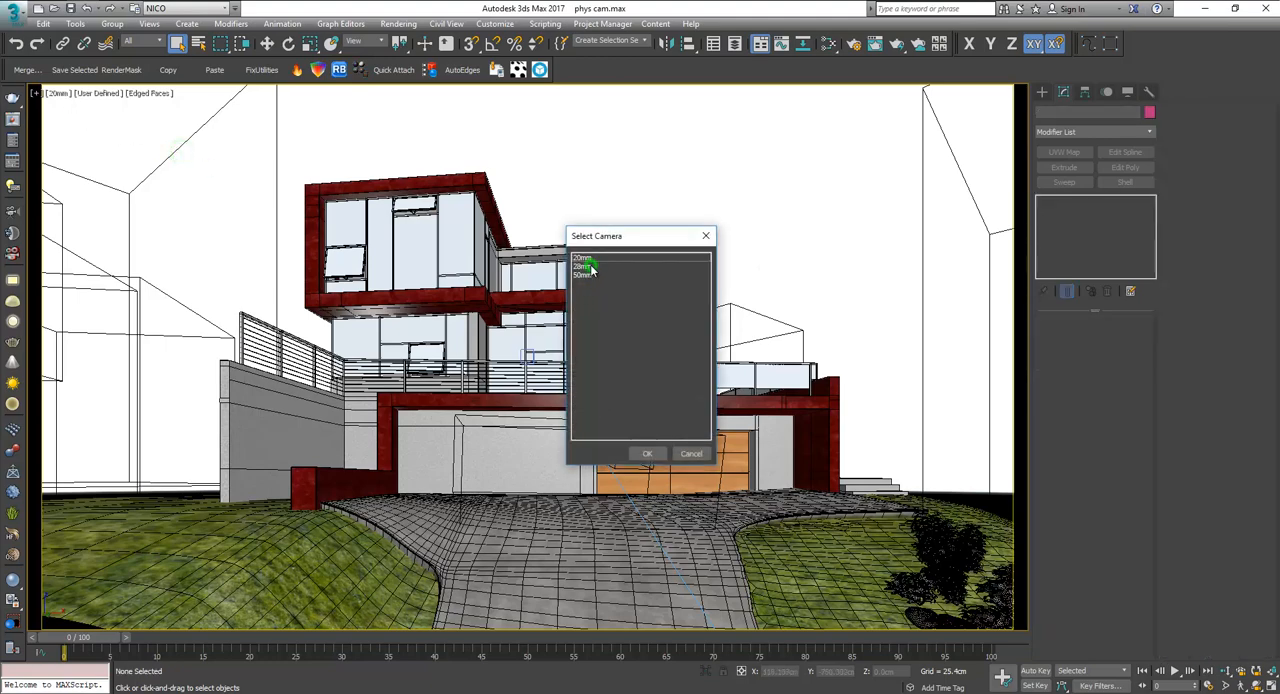
double_click(590, 266)
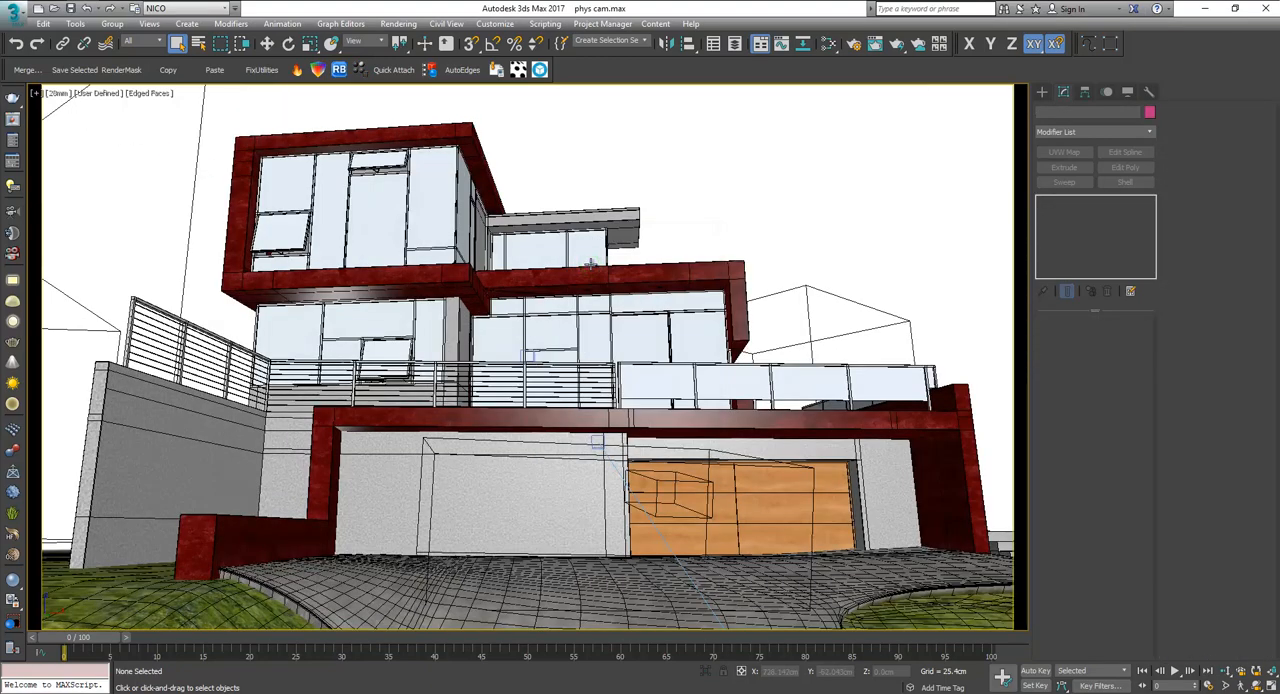
left_click(58, 93)
left_click(105, 344)
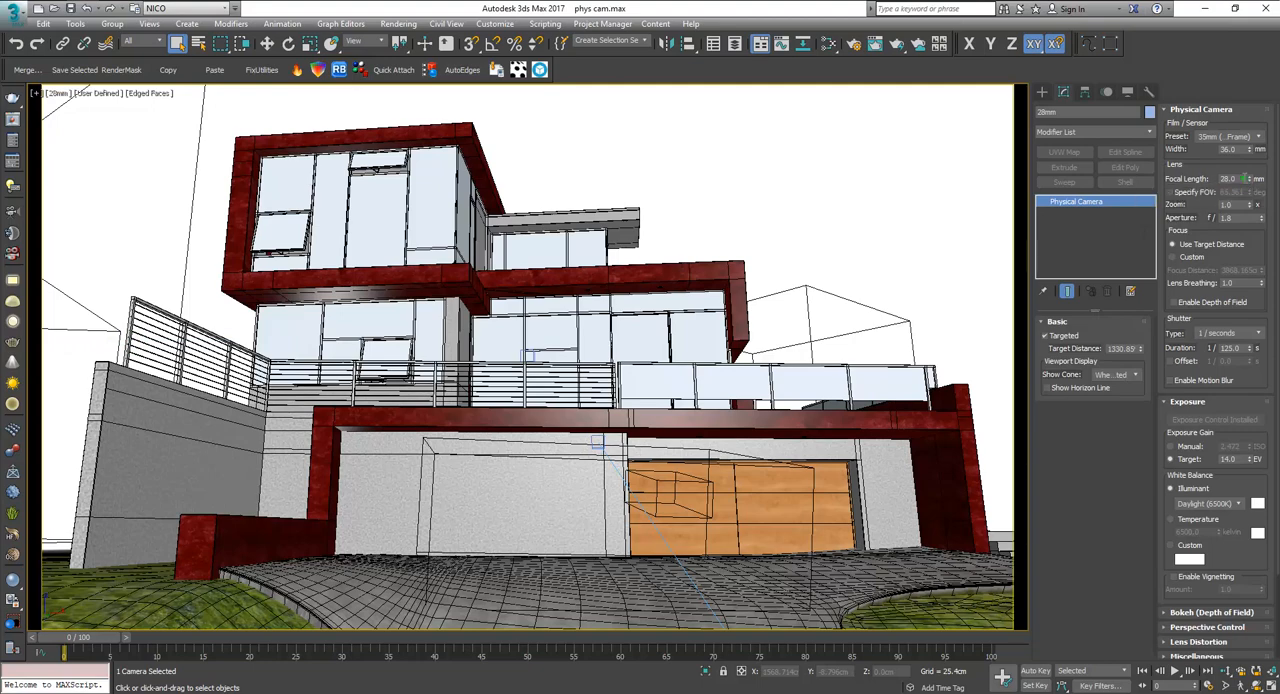
double_click(1228, 178)
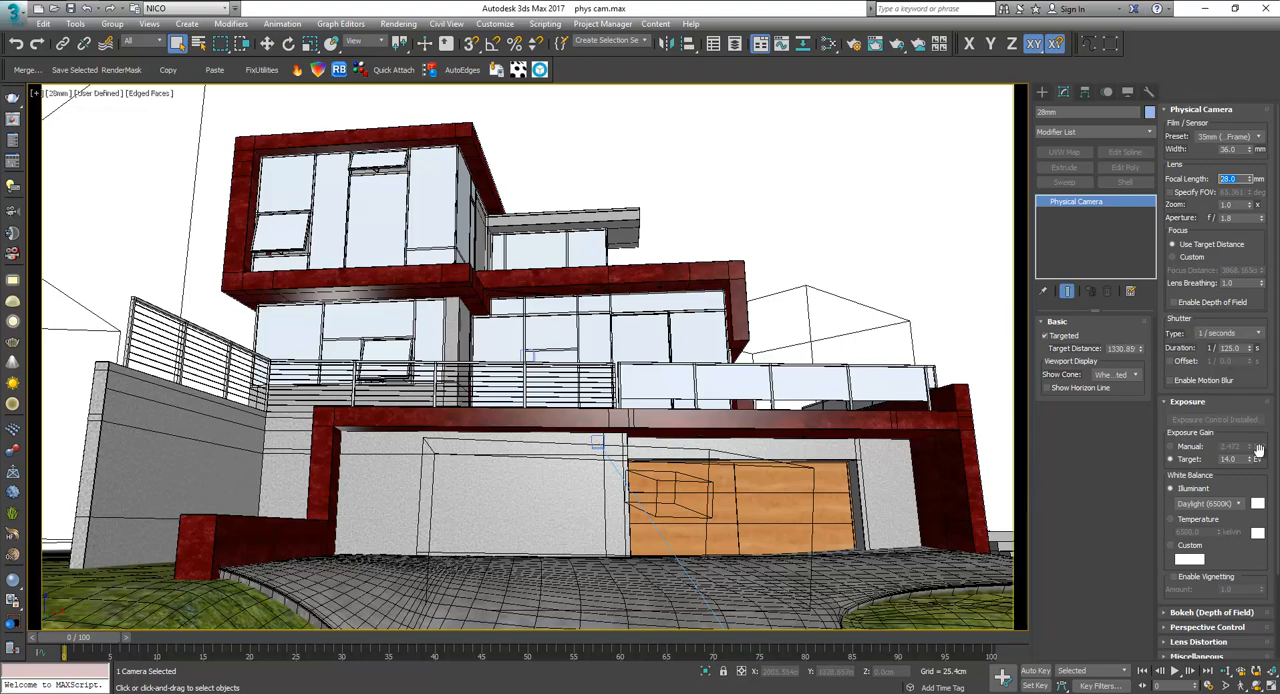
left_click_drag(1245, 478, 1241, 437)
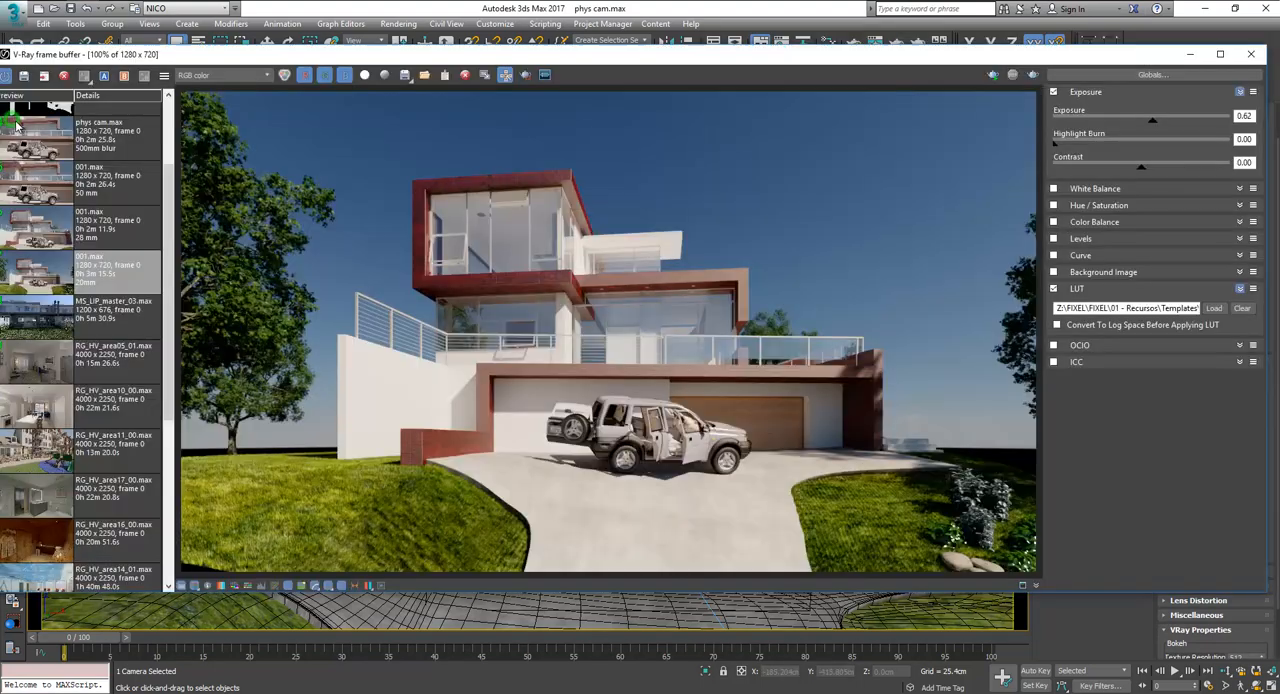
Load the 28 mm render of 001.max from the V-Ray frame buffer history, view it, and close the frame buffer.
left_click(12, 118)
left_click(112, 228)
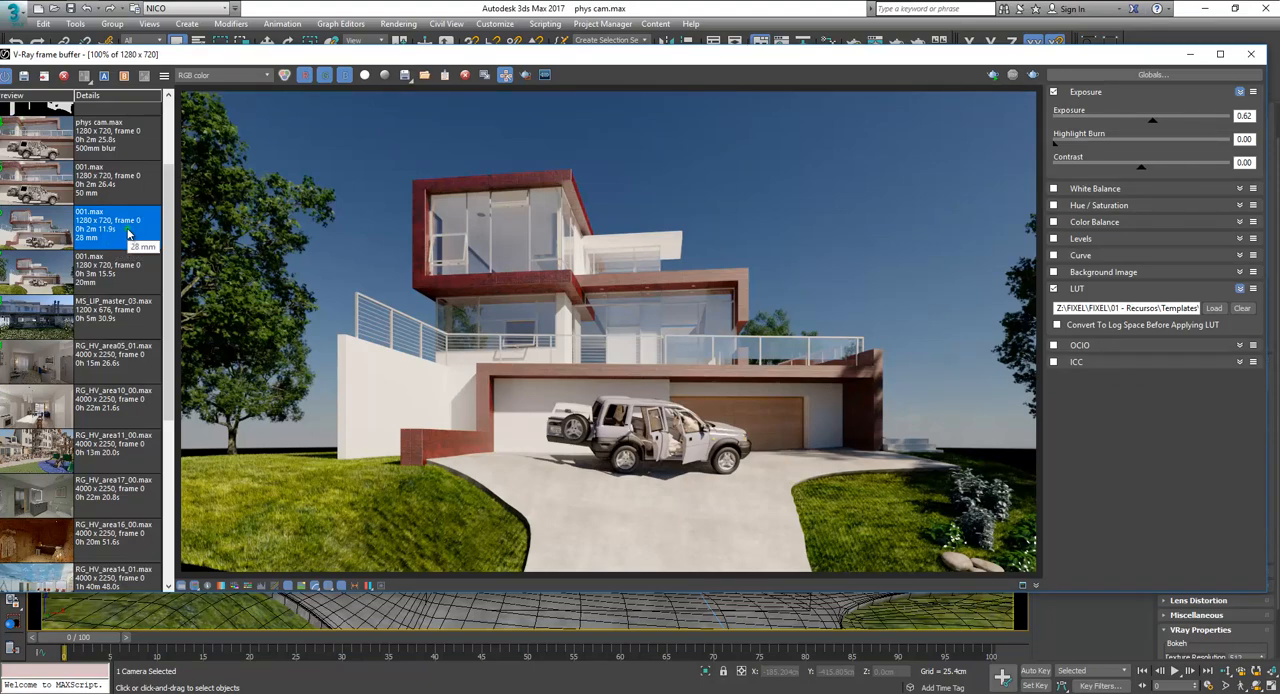
double_click(128, 234)
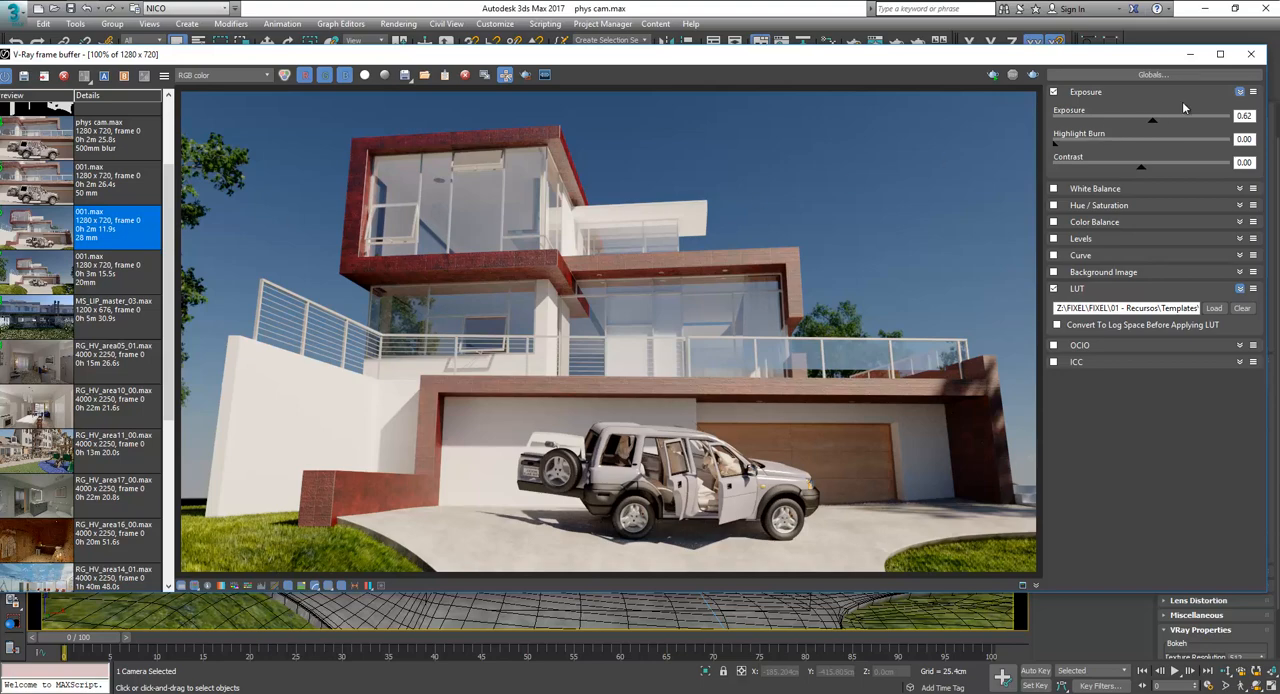
left_click(1253, 57)
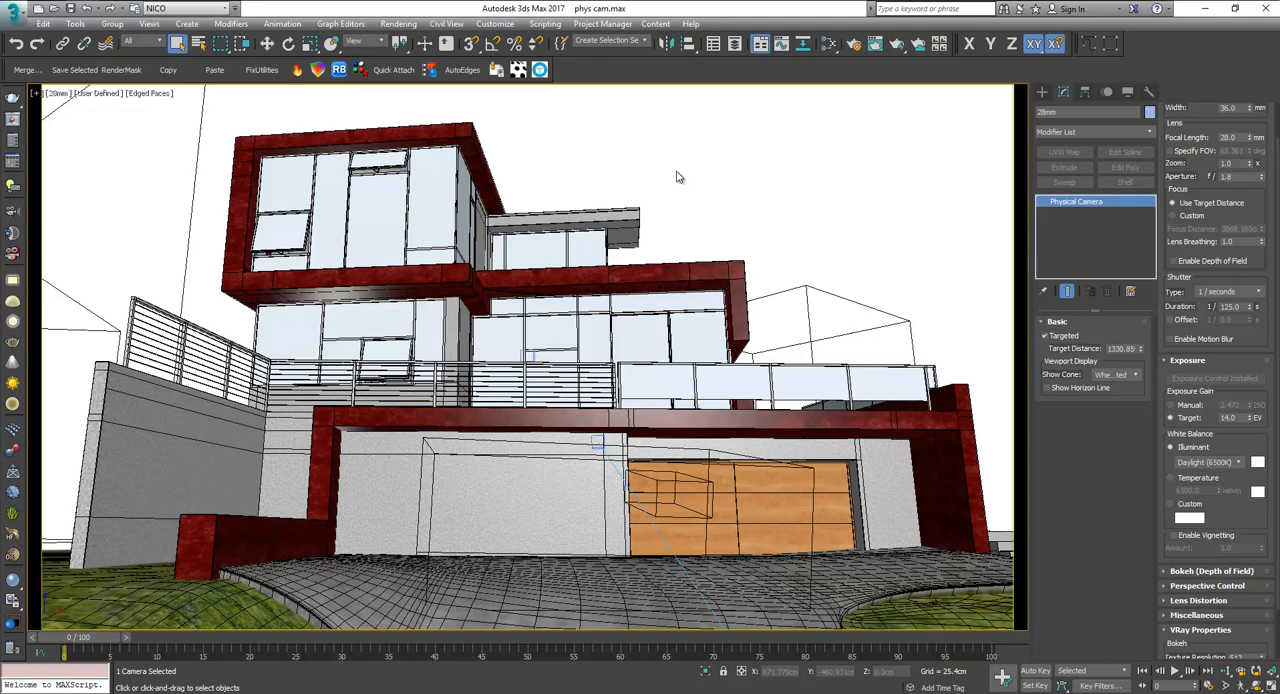
Clear the selection and switch the viewport to the 50mm camera.
left_click(58, 94)
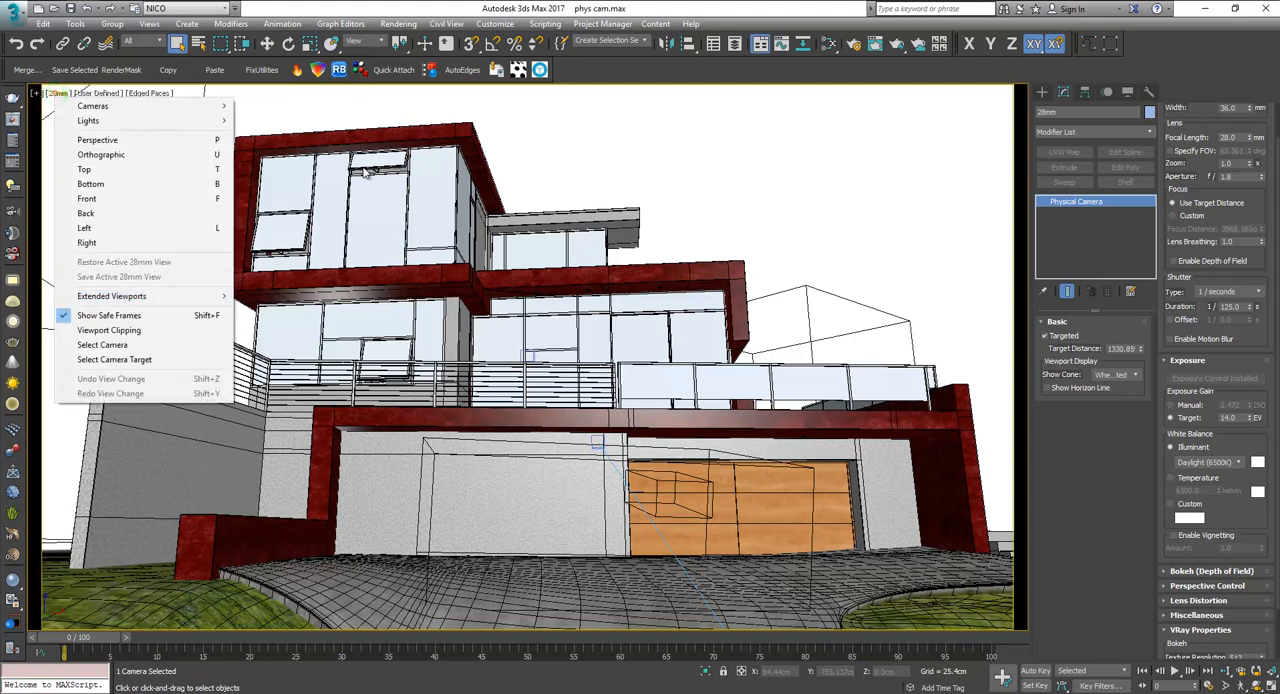
left_click(527, 130)
key("c")
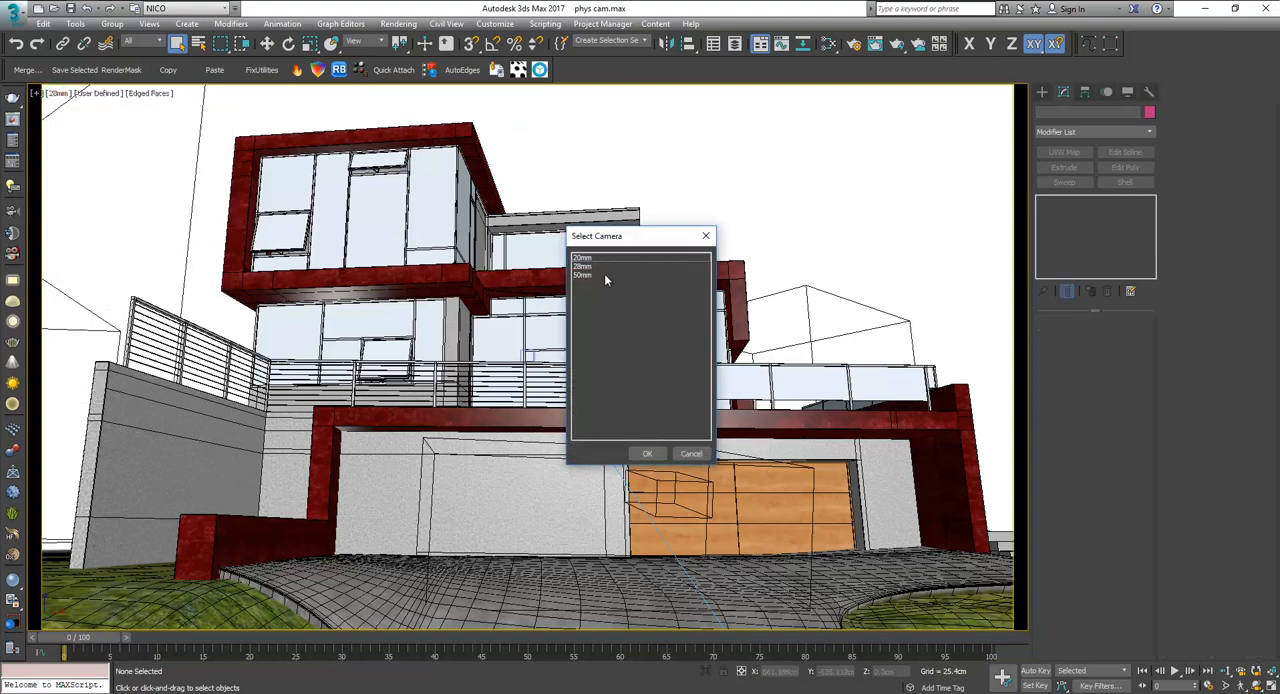
double_click(588, 275)
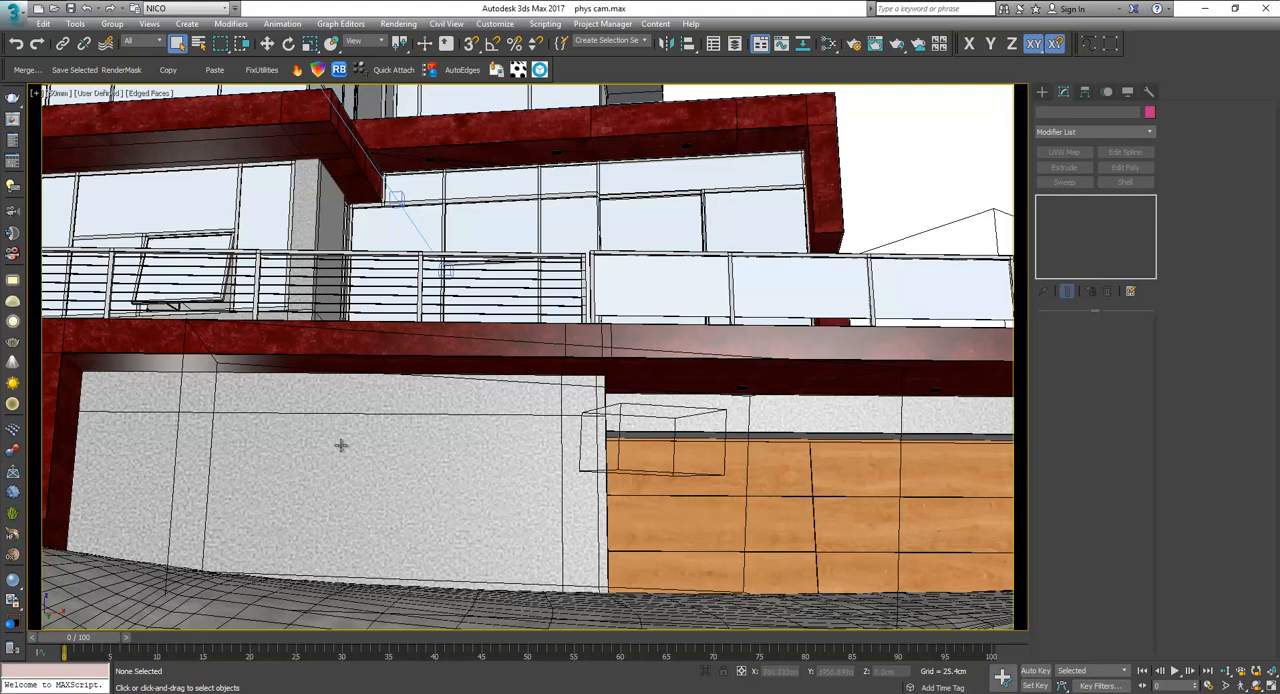
Select the 50mm camera of the current view and review its focal length, aperture and exposure settings.
left_click(180, 362)
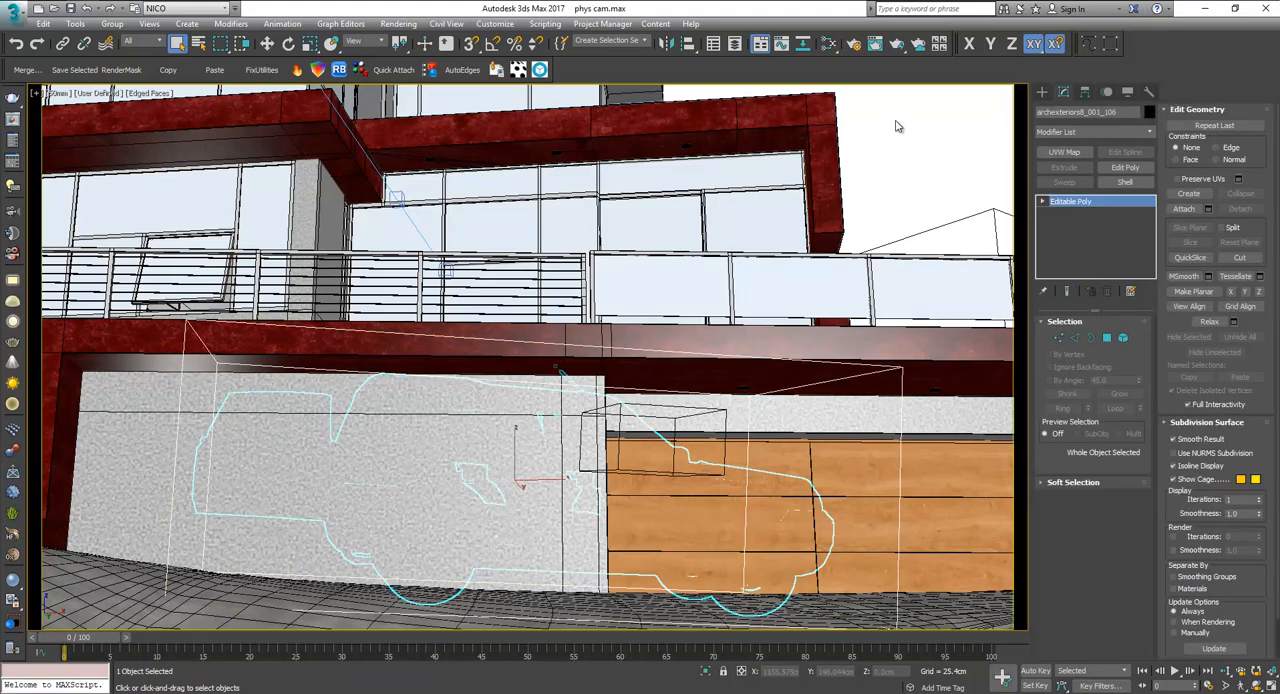
left_click(57, 94)
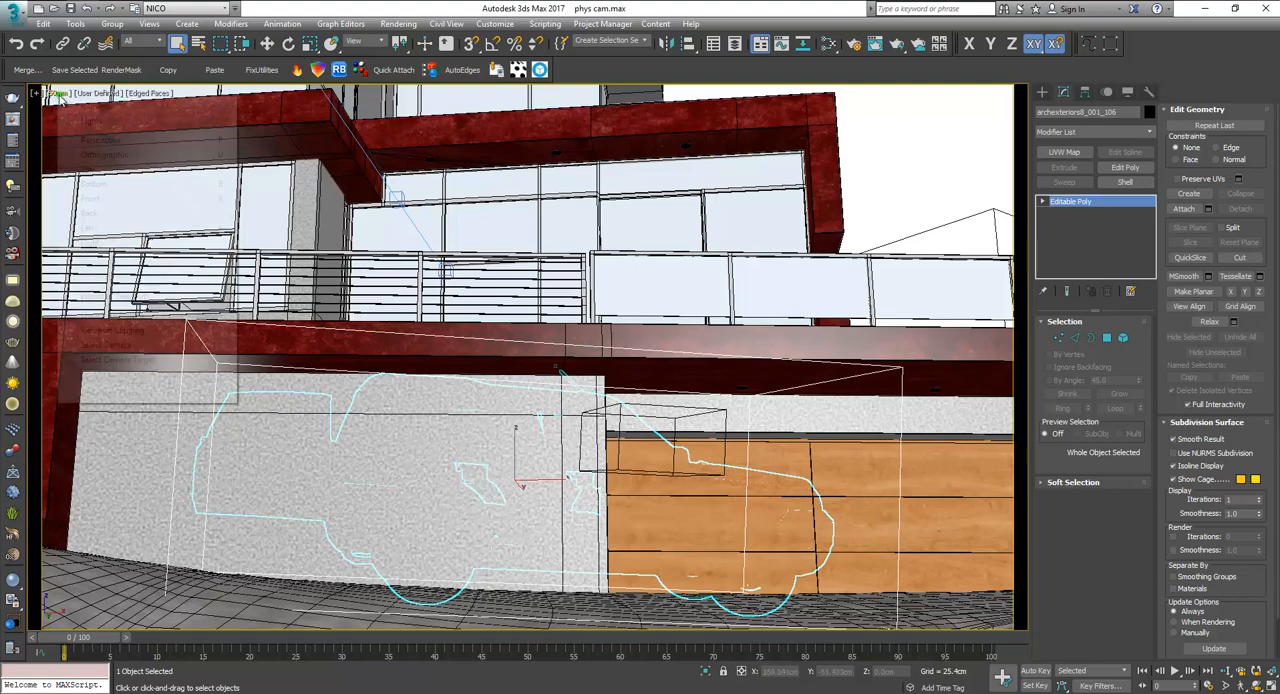
left_click(127, 345)
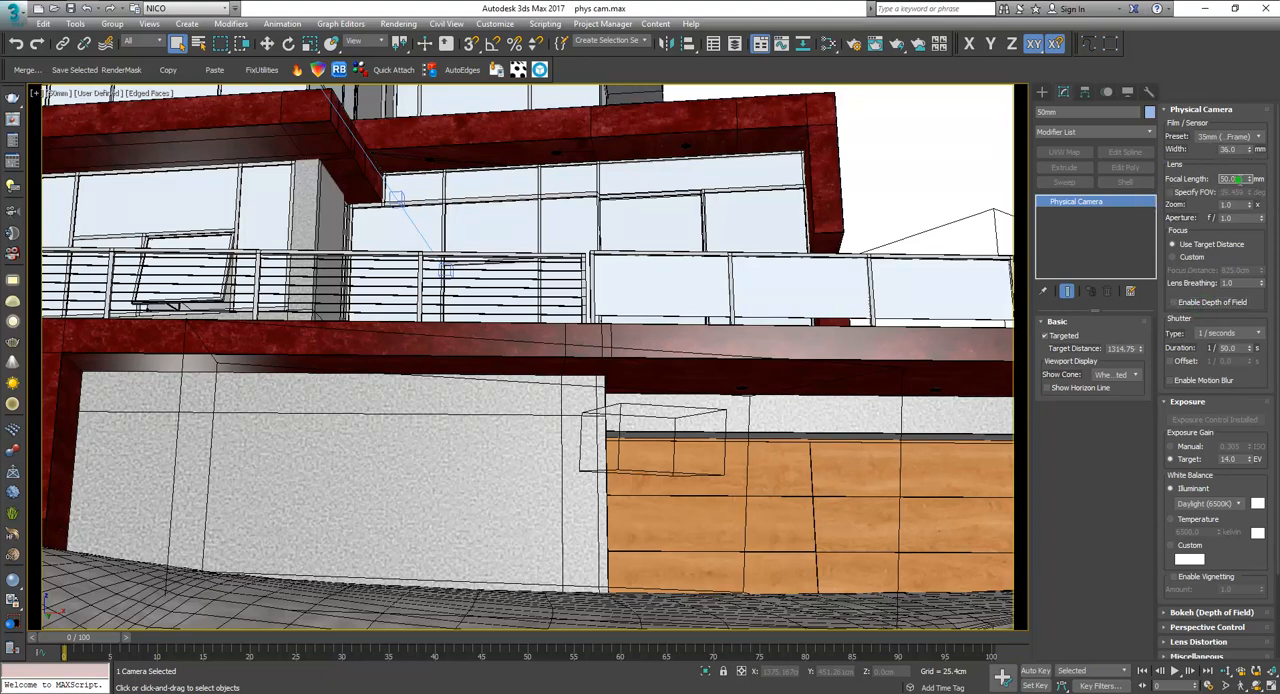
double_click(1238, 180)
Show the V-Ray frame buffer and load the 50 mm render of 001.max from its history.
left_click(11, 120)
scroll(110, 215, "up", 3)
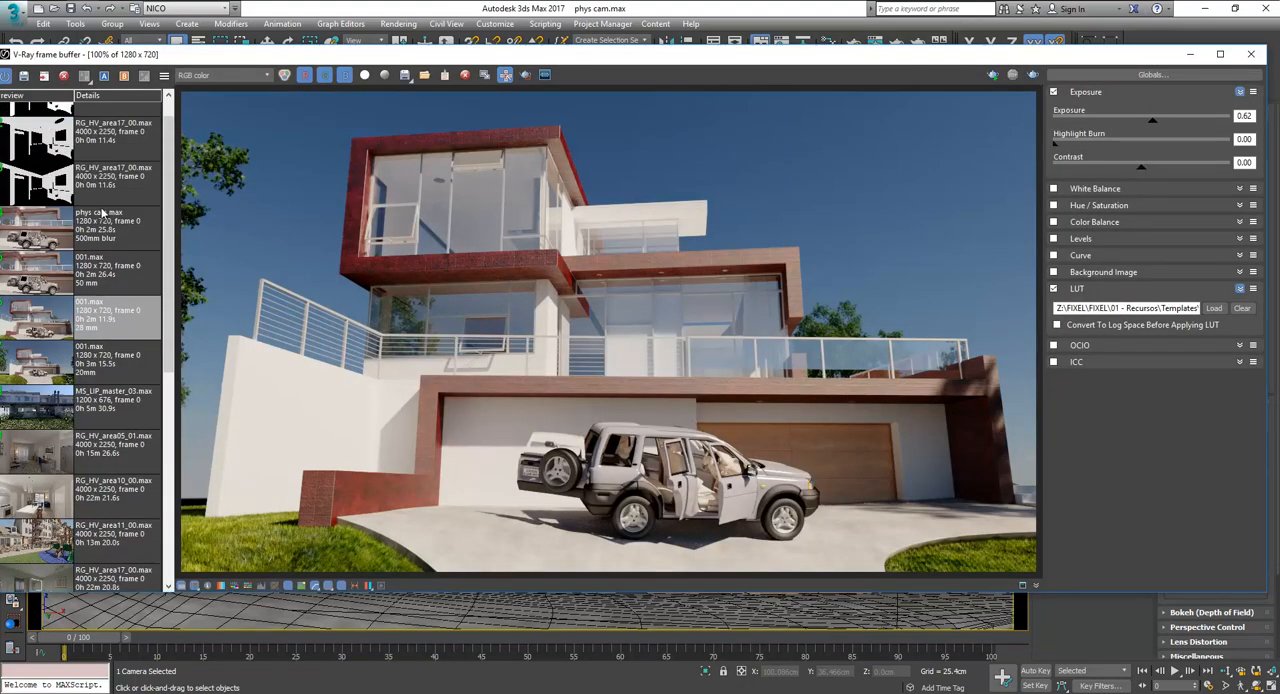
left_click(125, 318)
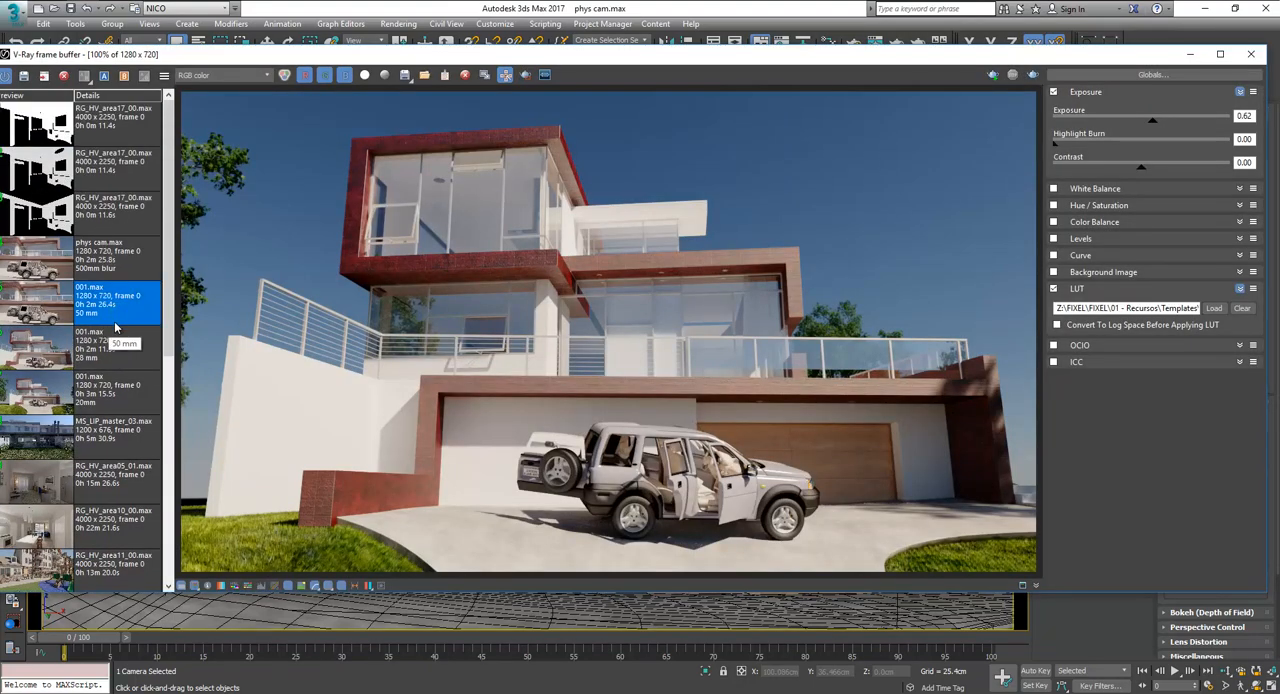
double_click(125, 318)
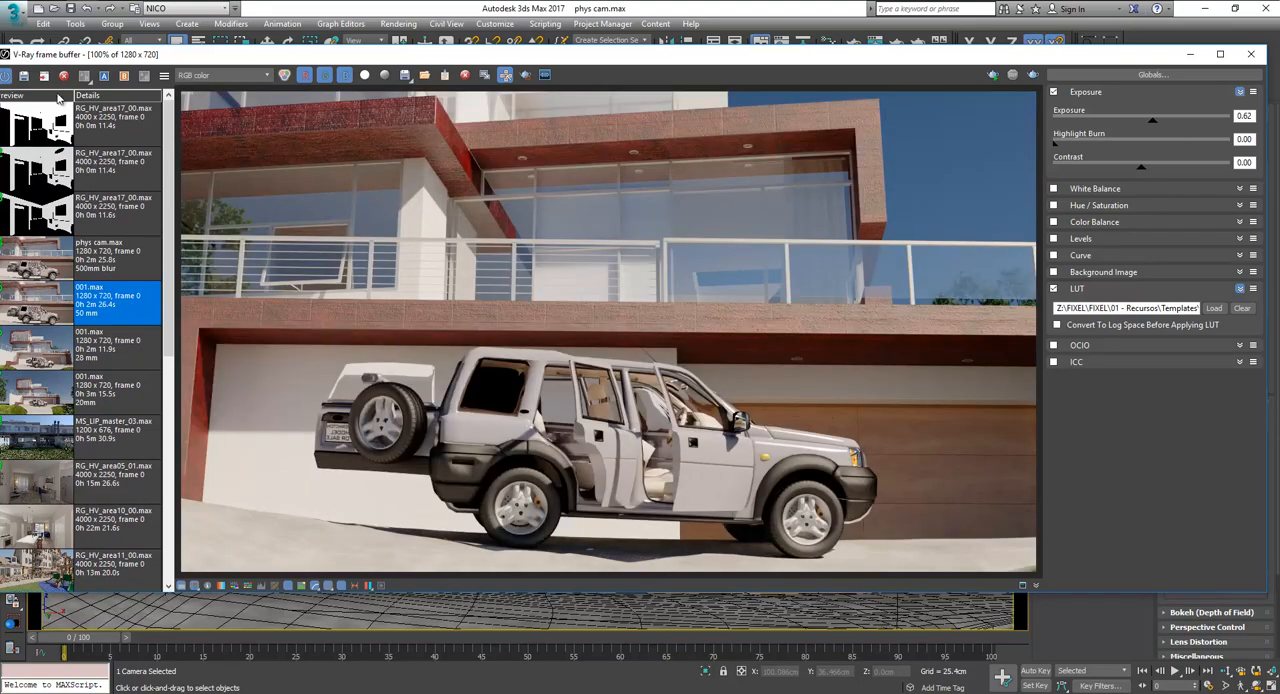
Set the 50 mm render as comparison image A, shift the divider past the car's front, and minimize the frame buffer.
left_click(101, 79)
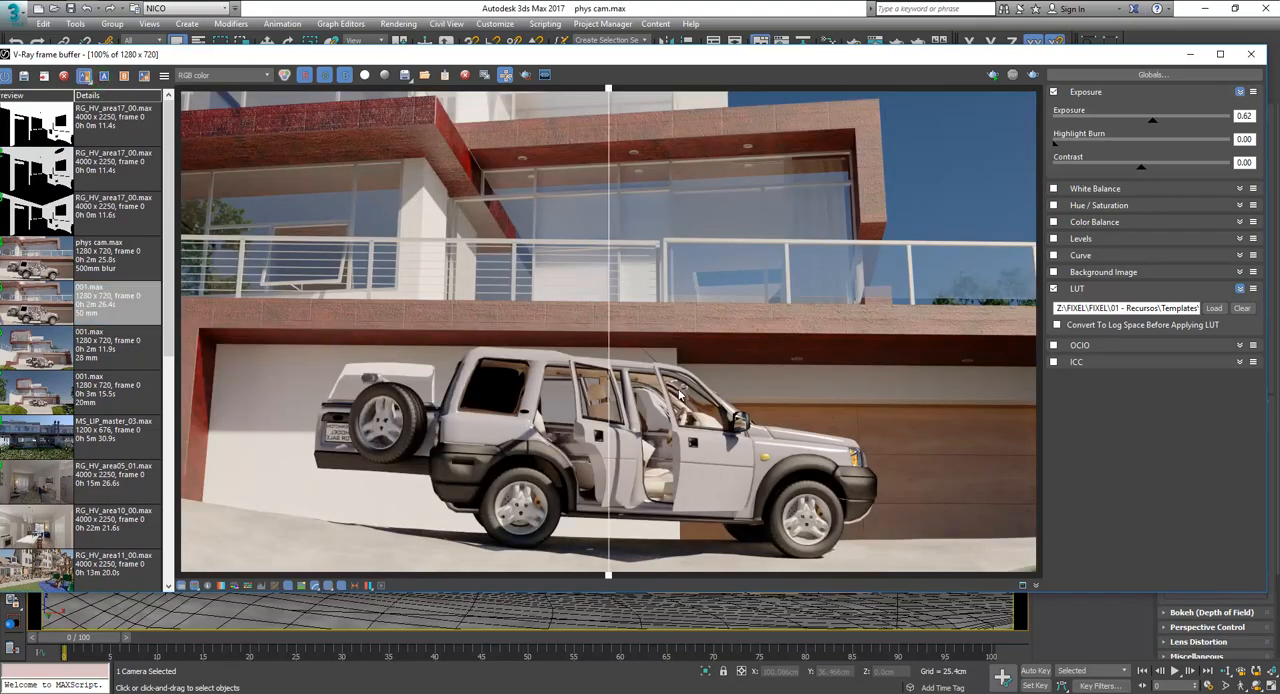
left_click_drag(608, 90, 917, 100)
scroll(694, 279, "down", 3)
scroll(647, 345, "up", 3)
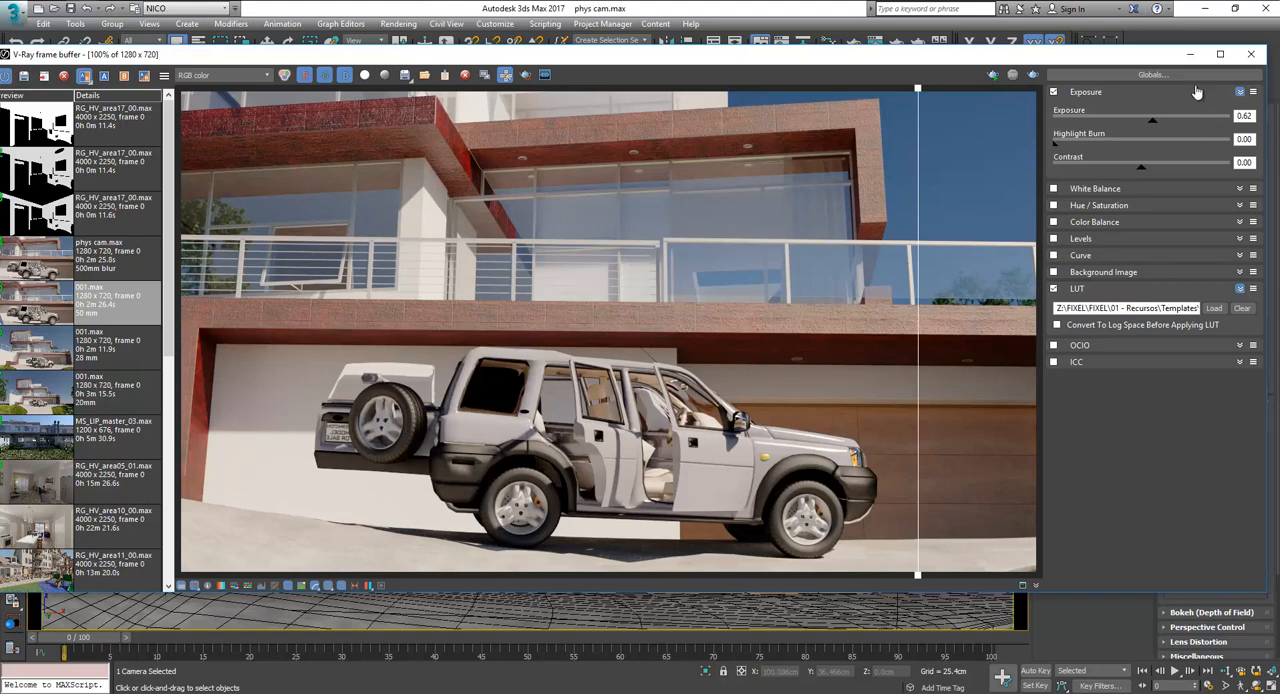
left_click(1190, 53)
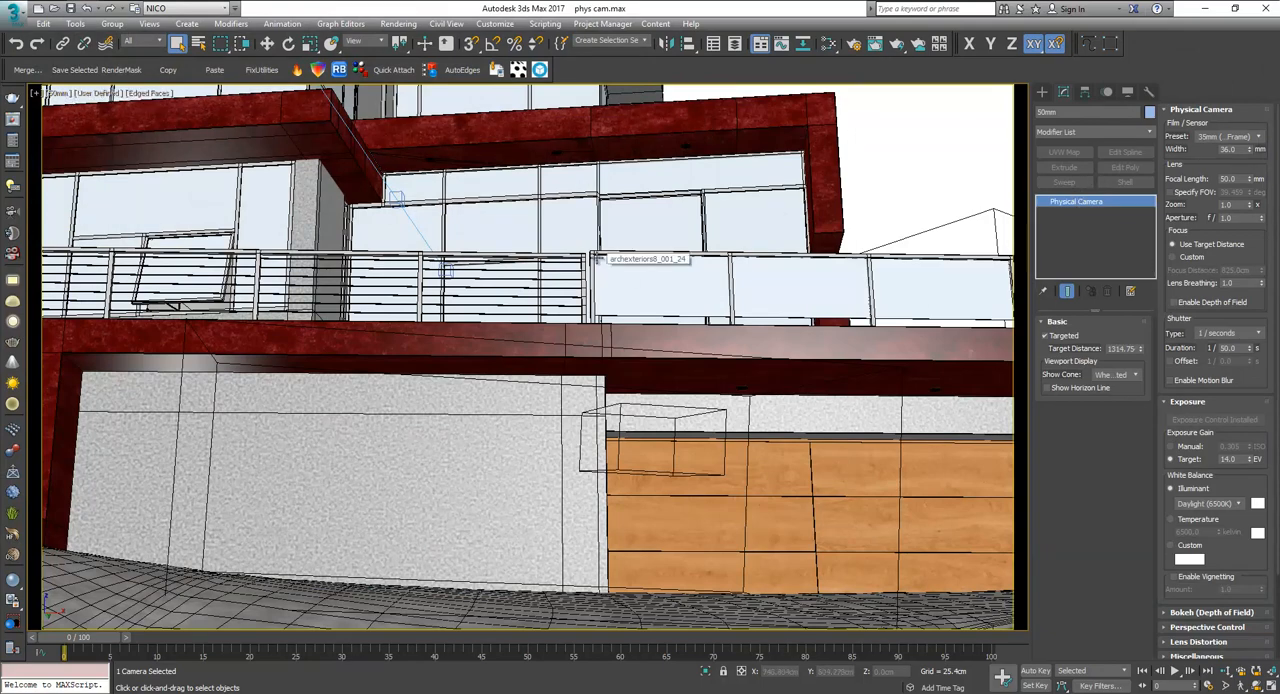
Select the 50mm camera of the current view and enable its depth of field.
left_click(625, 410)
left_click(451, 340)
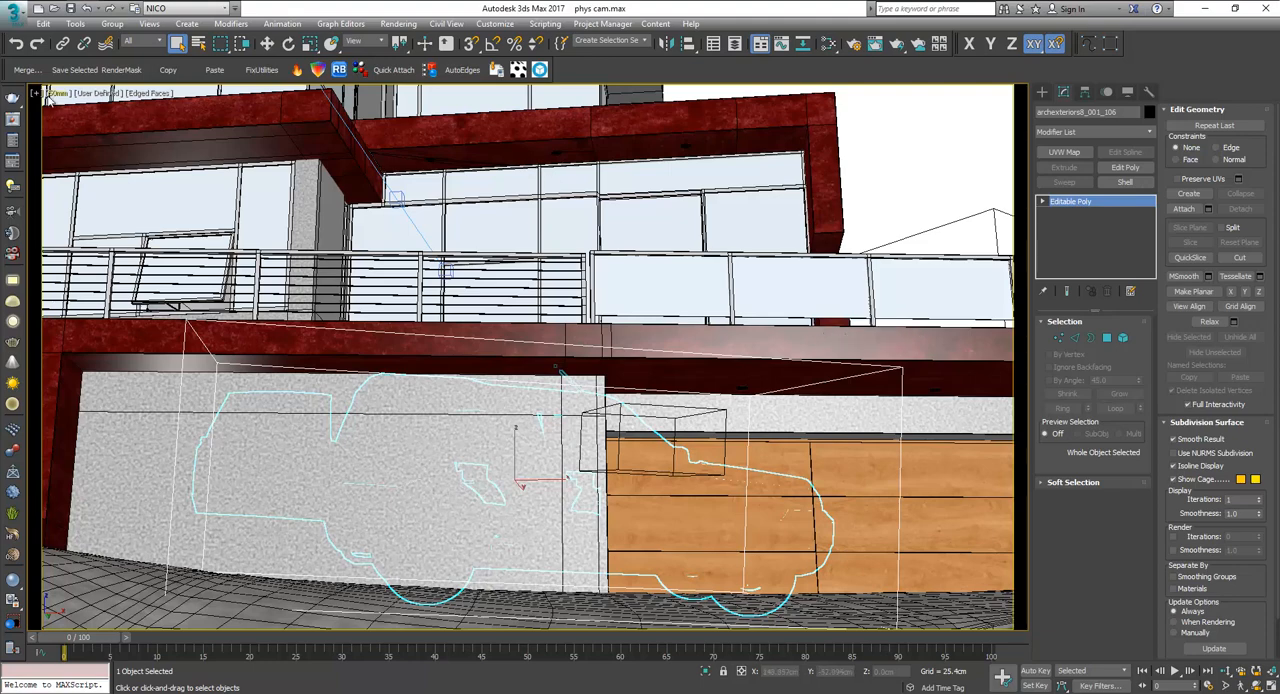
left_click(55, 93)
left_click(112, 344)
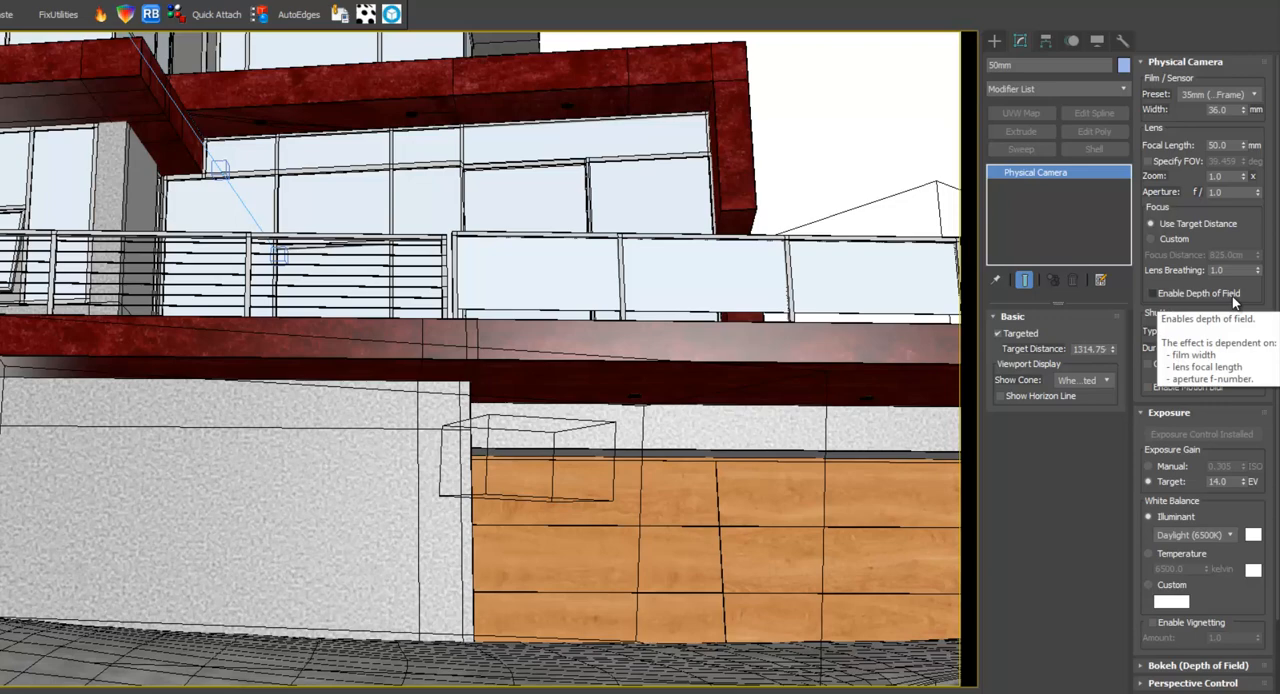
left_click(1232, 296)
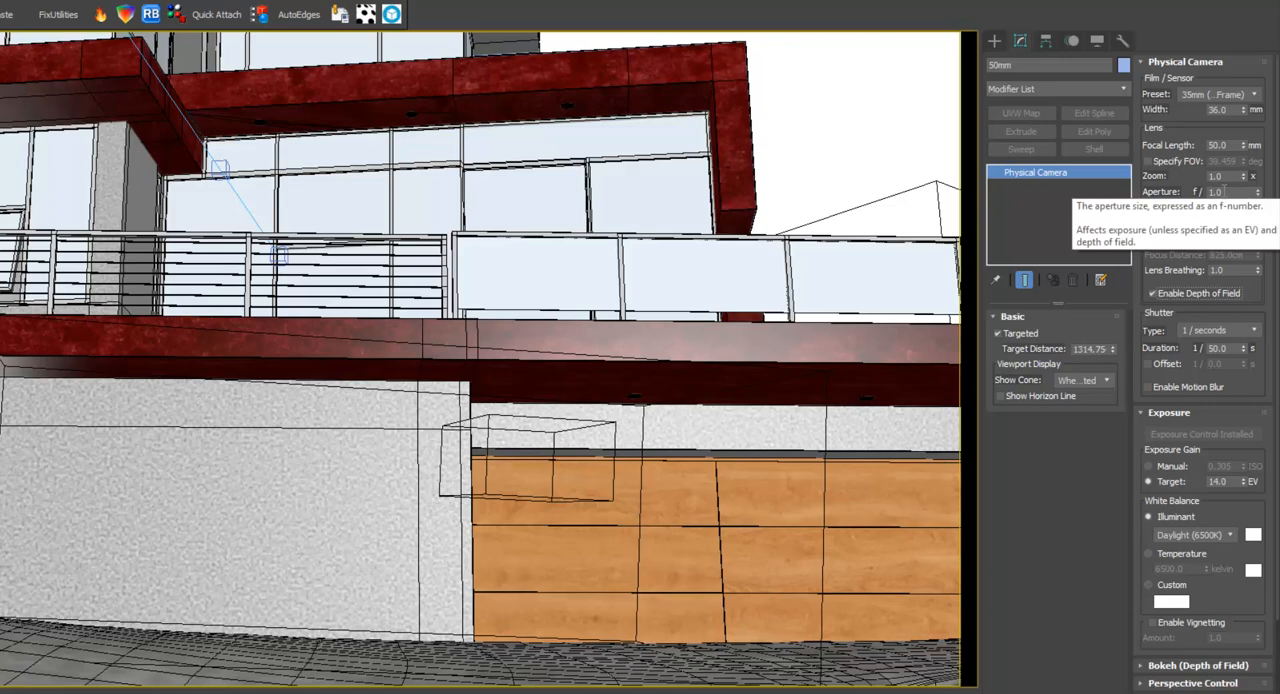
Examine the 50mm camera's focus planes around the car from a shaded top view with the camera selected.
left_click(379, 332)
key("t")
scroll(410, 496, "down", 2)
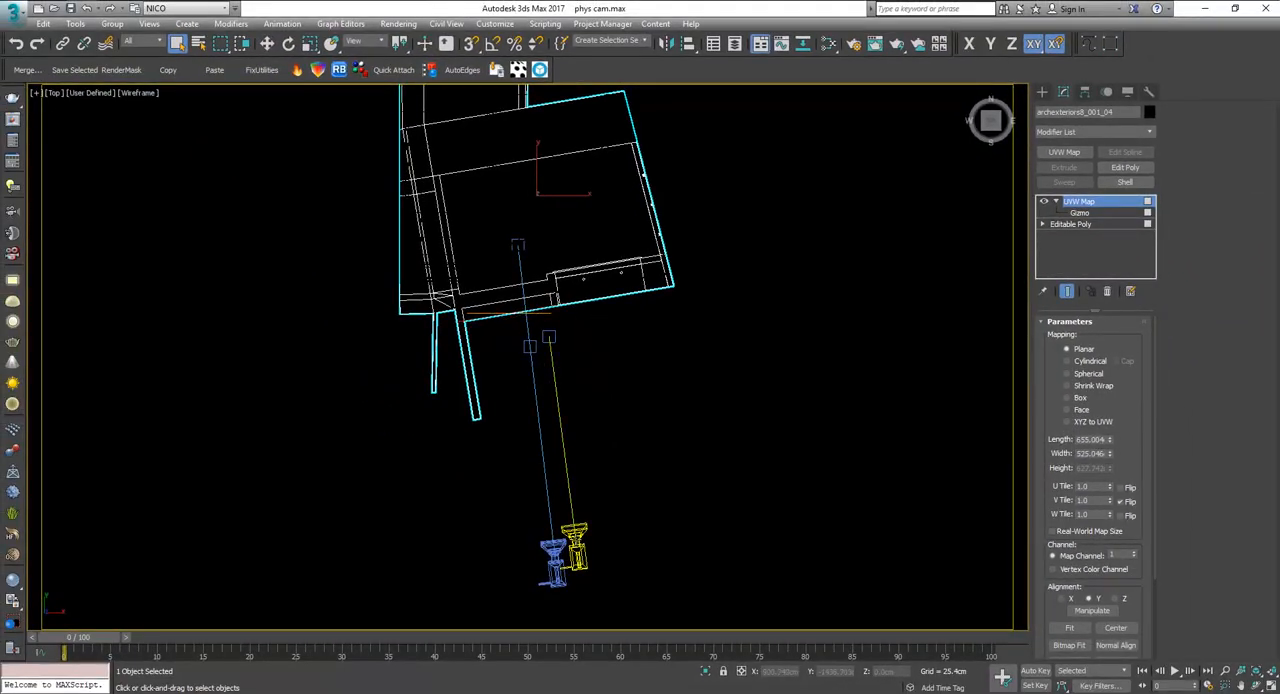
left_click(576, 556)
middle_click_drag(559, 400, 617, 413)
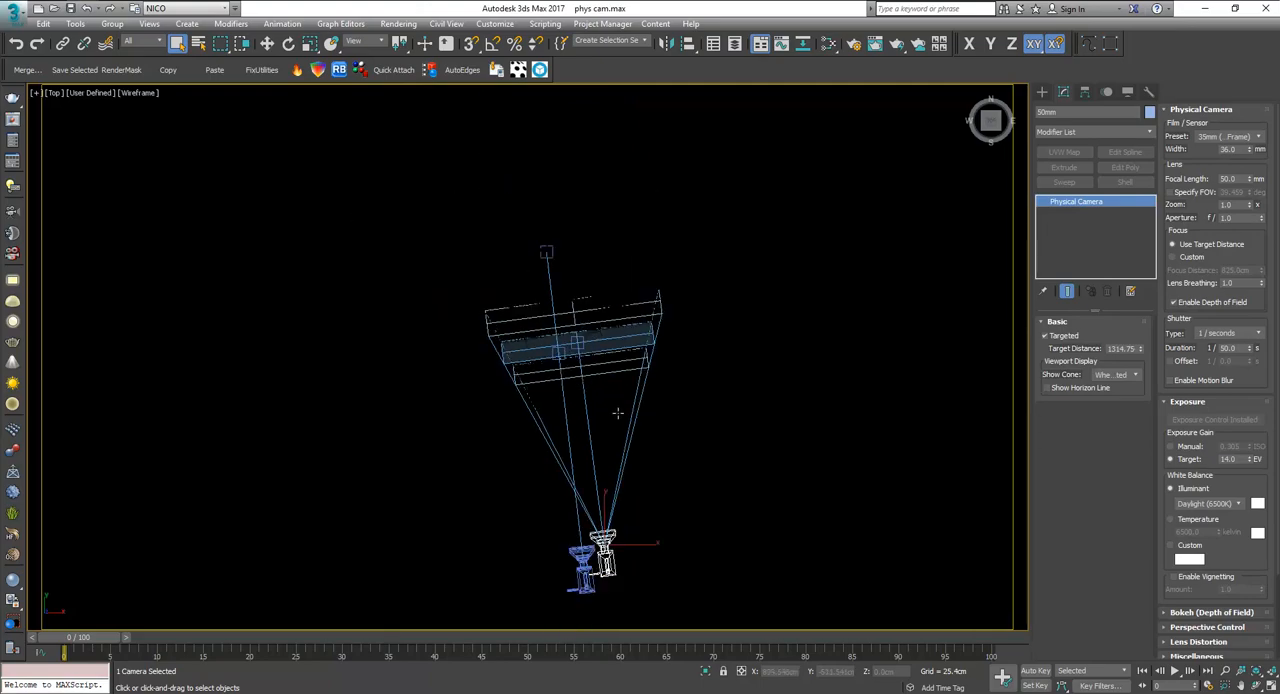
key("F3")
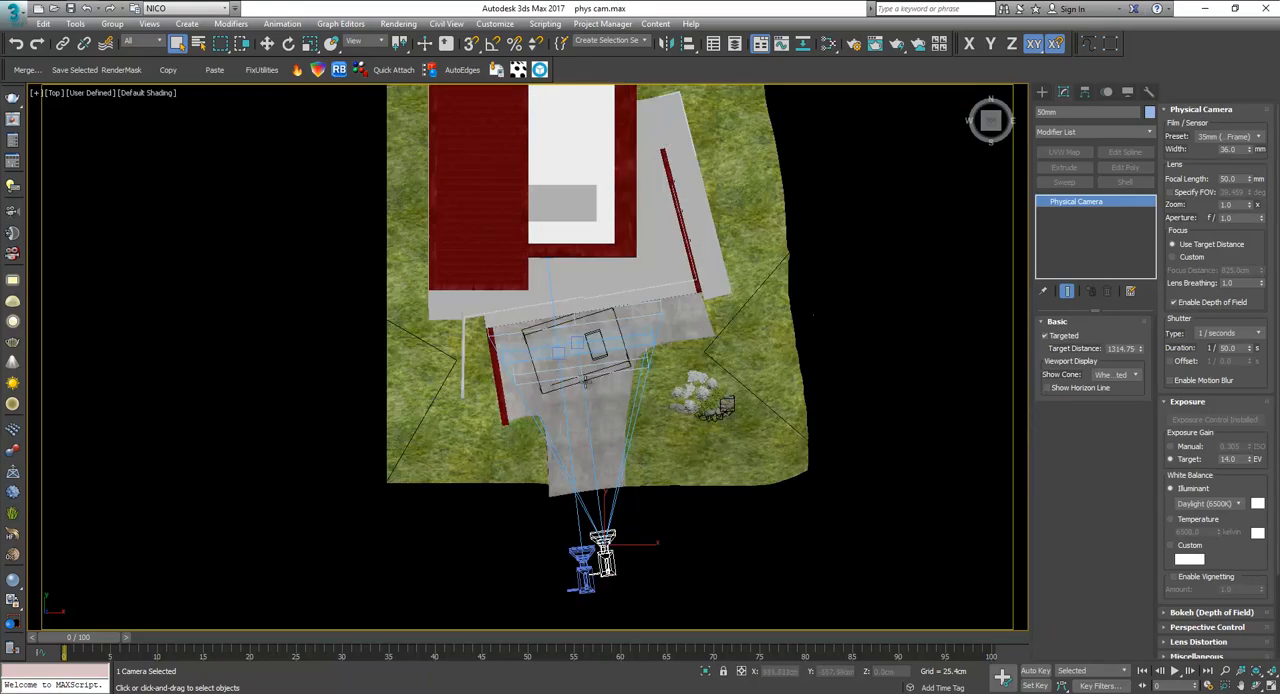
scroll(578, 345, "up", 5)
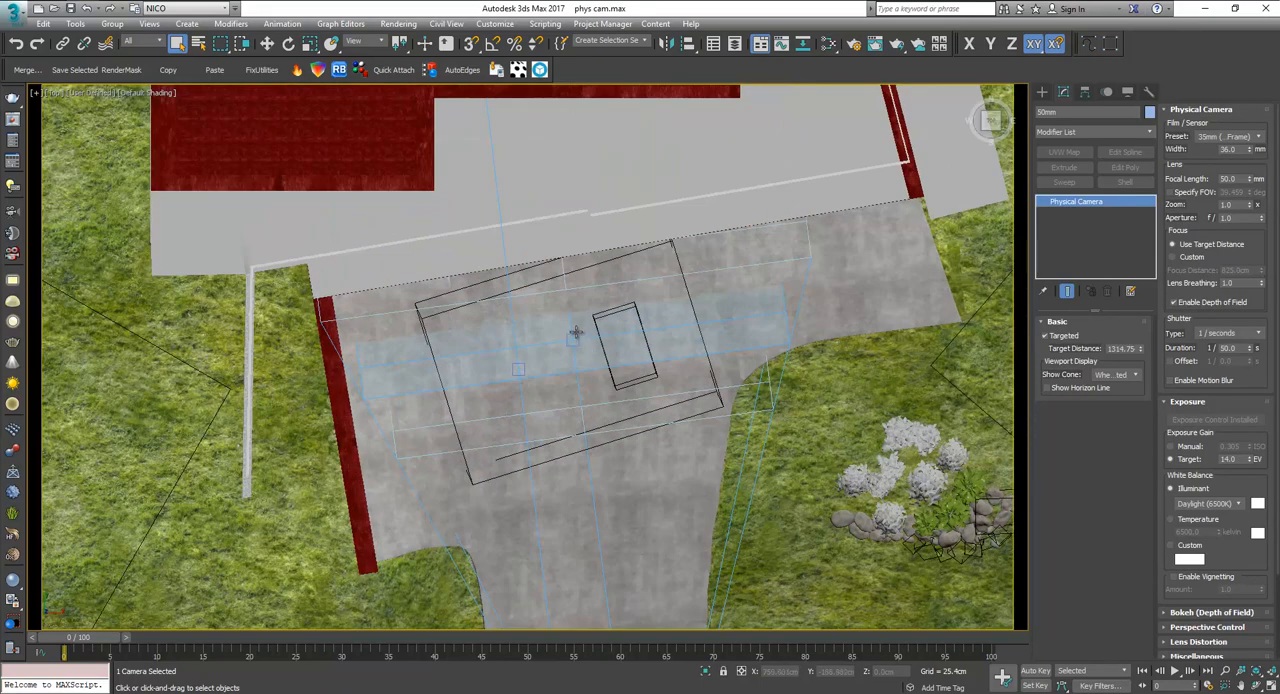
scroll(570, 341, "down", 6)
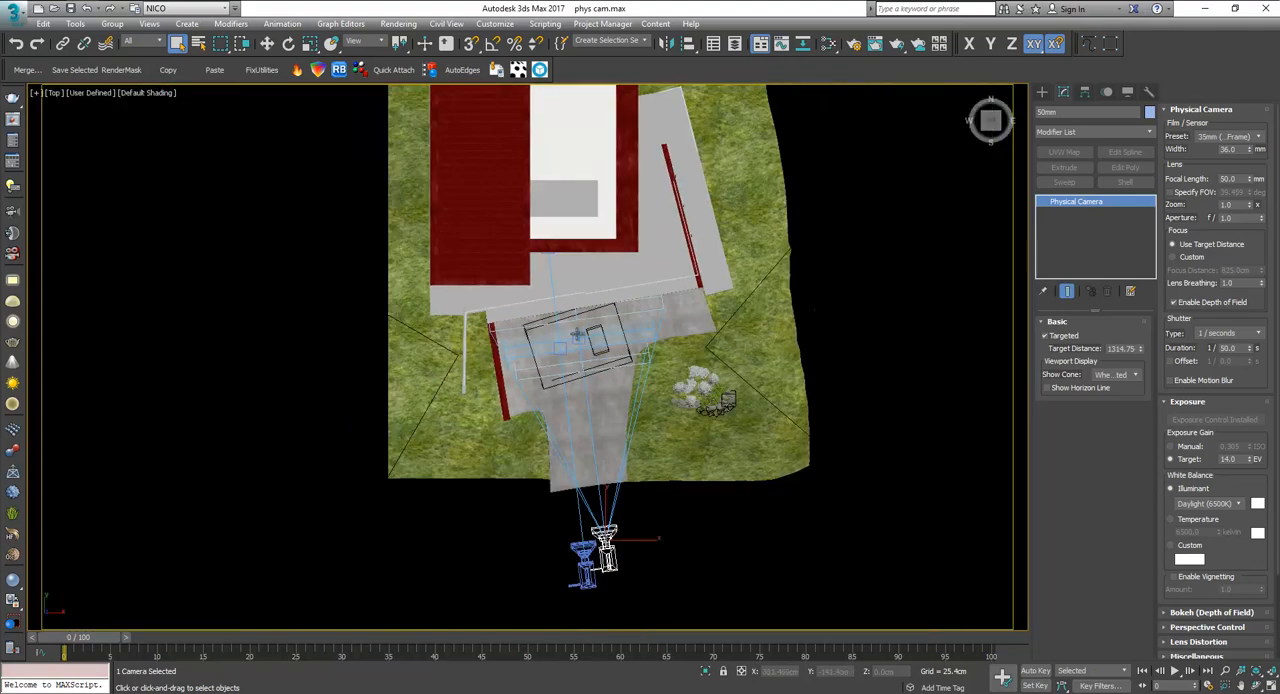
scroll(576, 341, "down", 3)
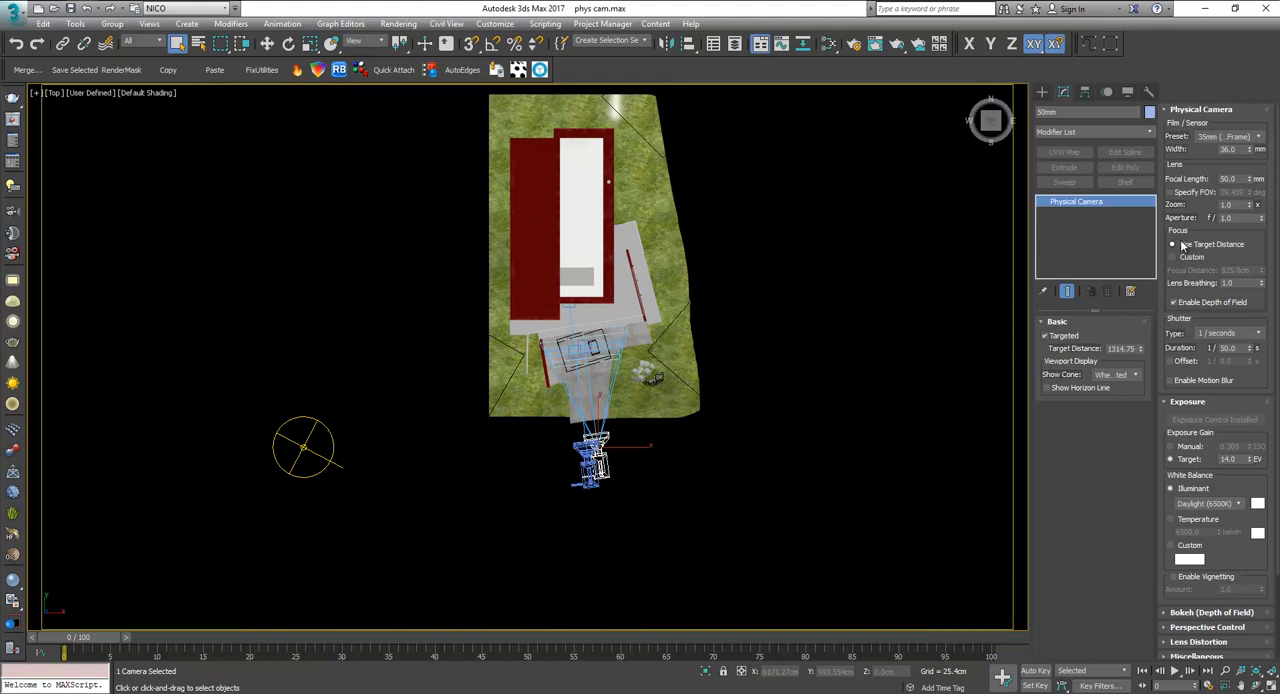
Try the custom focus distance on the 50mm camera, and restore focusing by target distance.
mouse_move(1188, 249)
left_click(1193, 258)
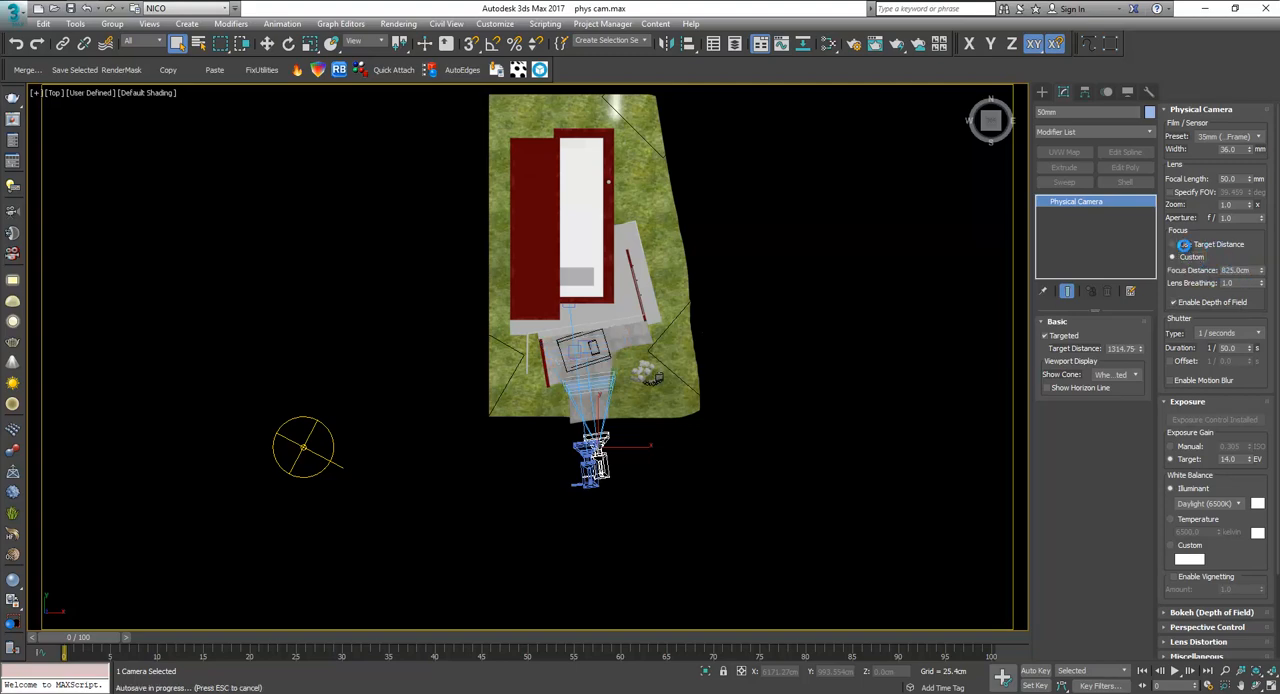
key("Escape")
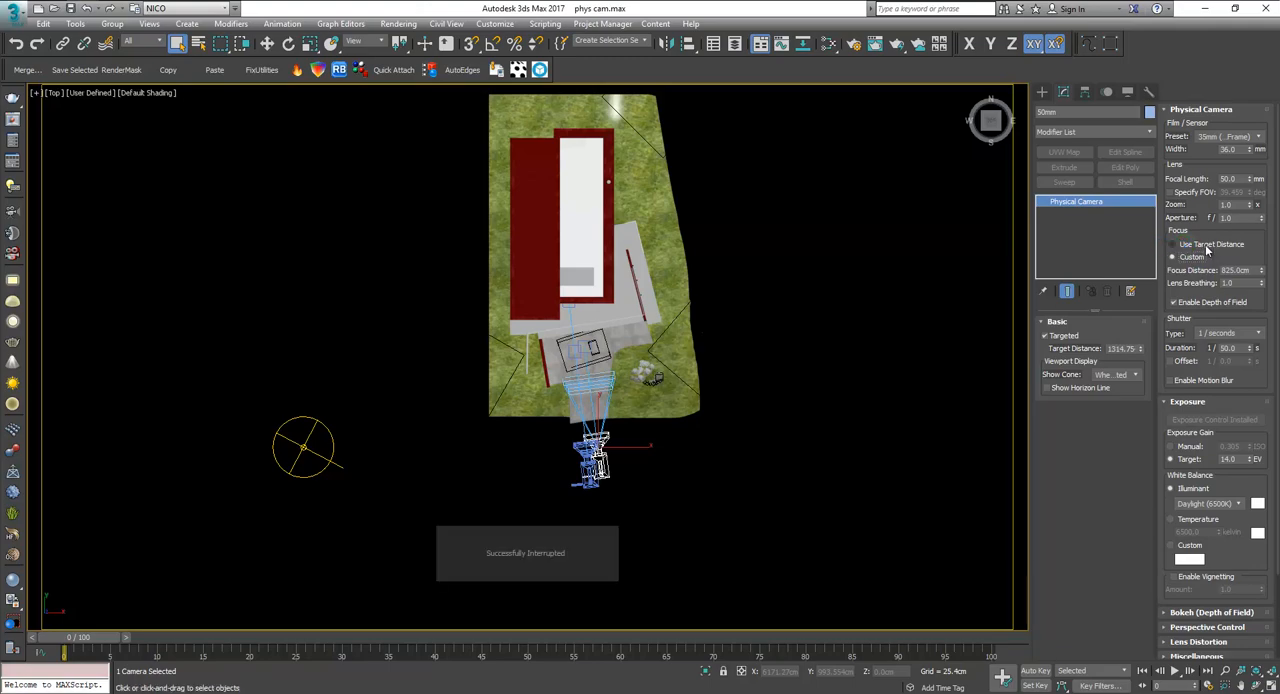
left_click(1186, 245)
scroll(585, 350, "up", 9)
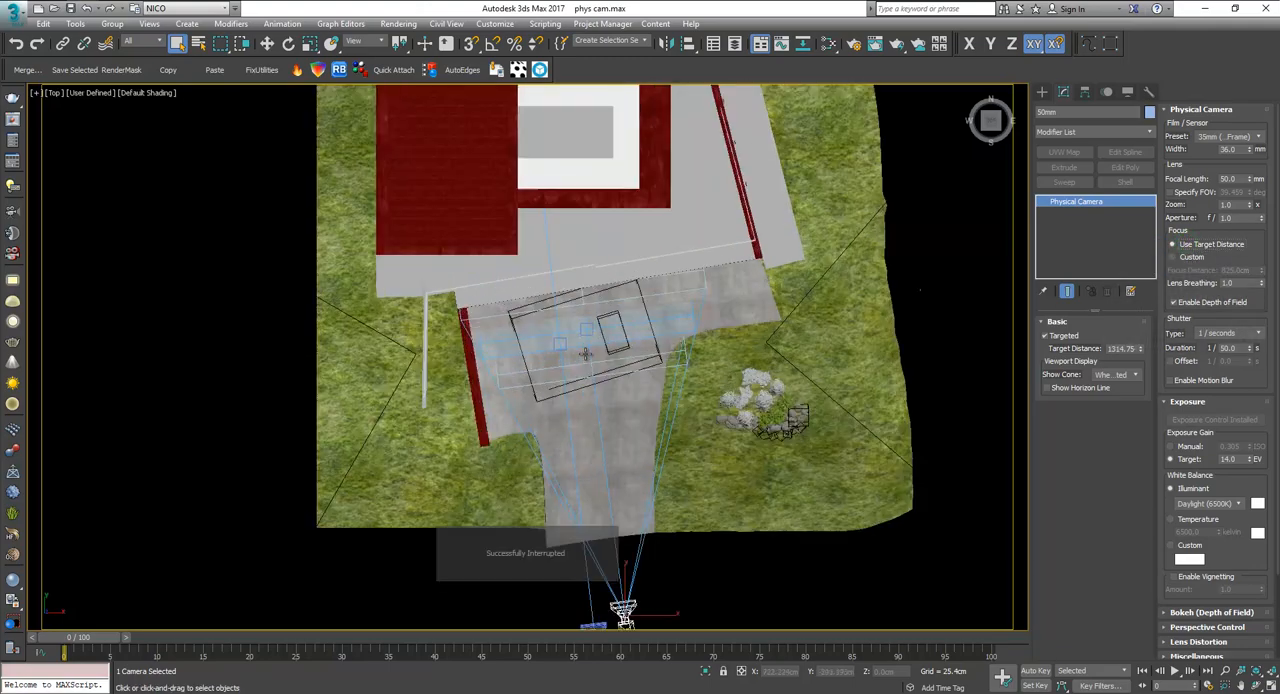
scroll(673, 281, "down", 7)
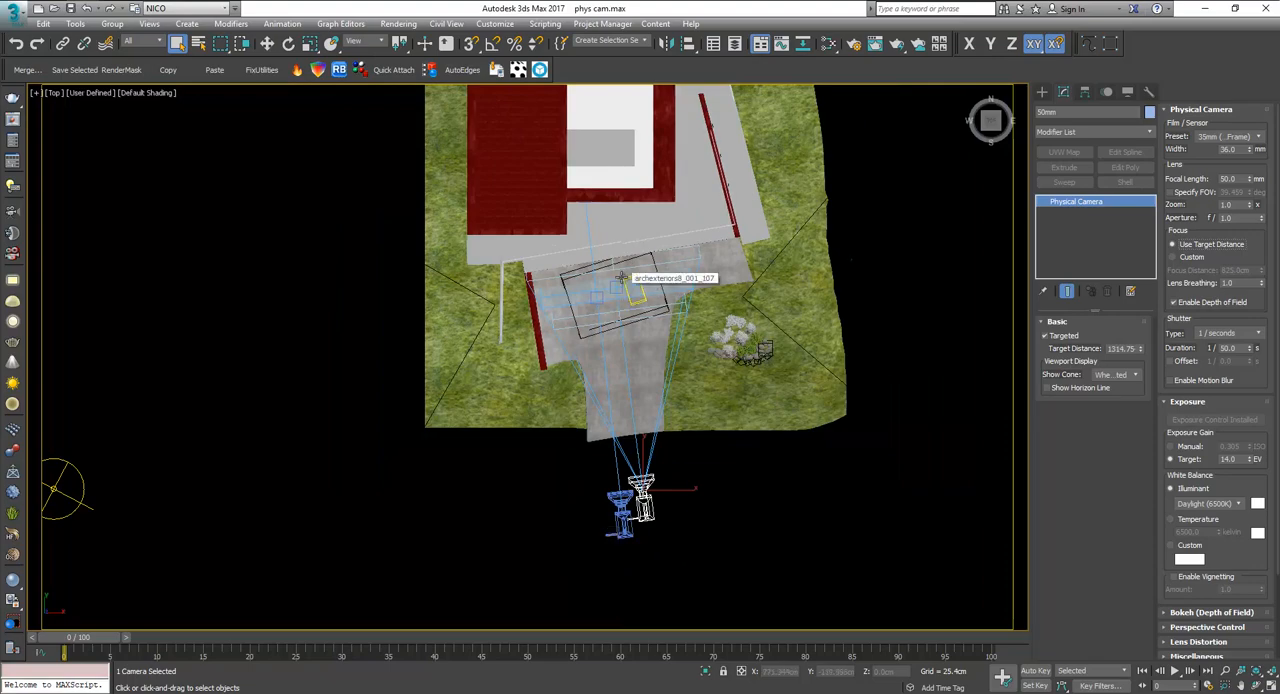
scroll(678, 283, "down", 2)
Return the viewport to the 50mm camera and bring back the V-Ray frame buffer, moving its window to uncover the full history.
key("c")
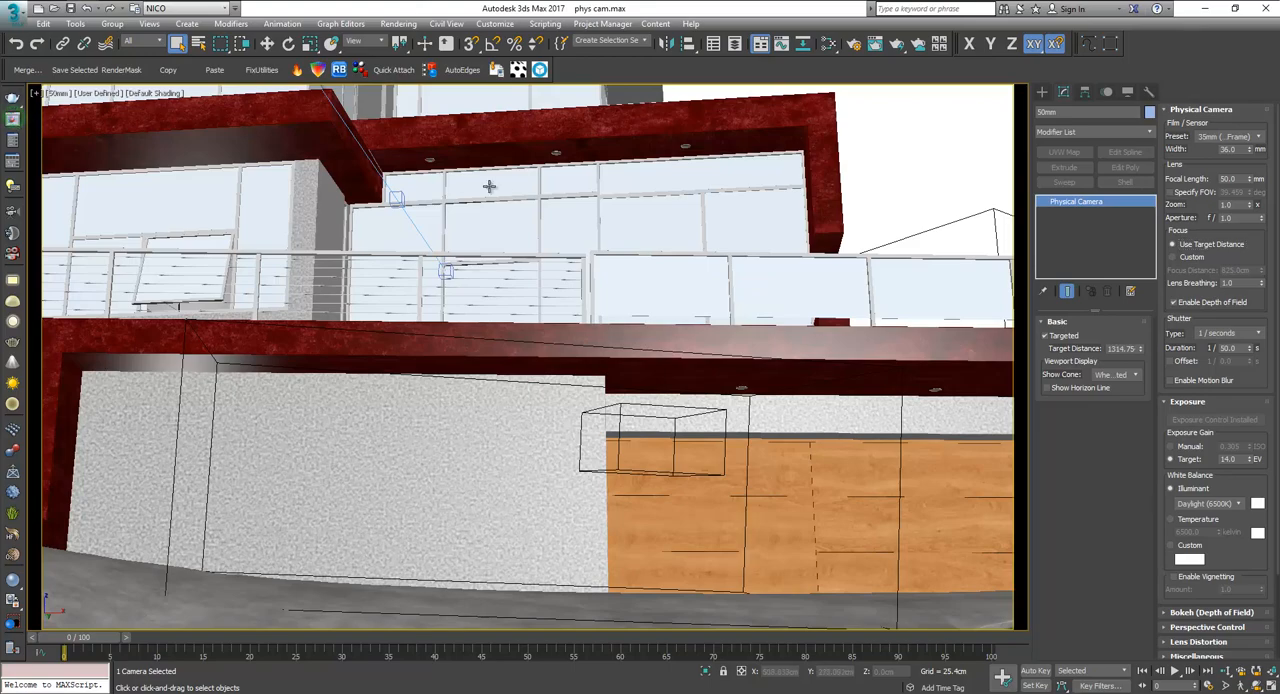
key("w")
key("alt+Tab")
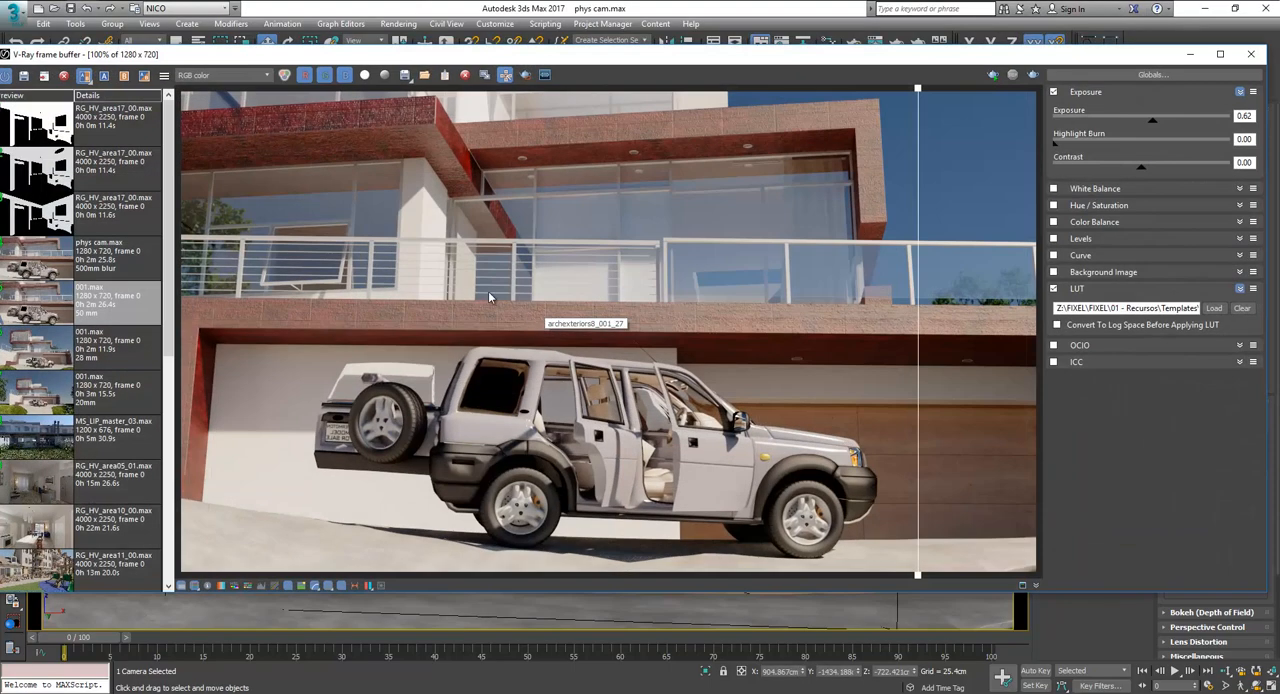
left_click_drag(694, 54, 760, 55)
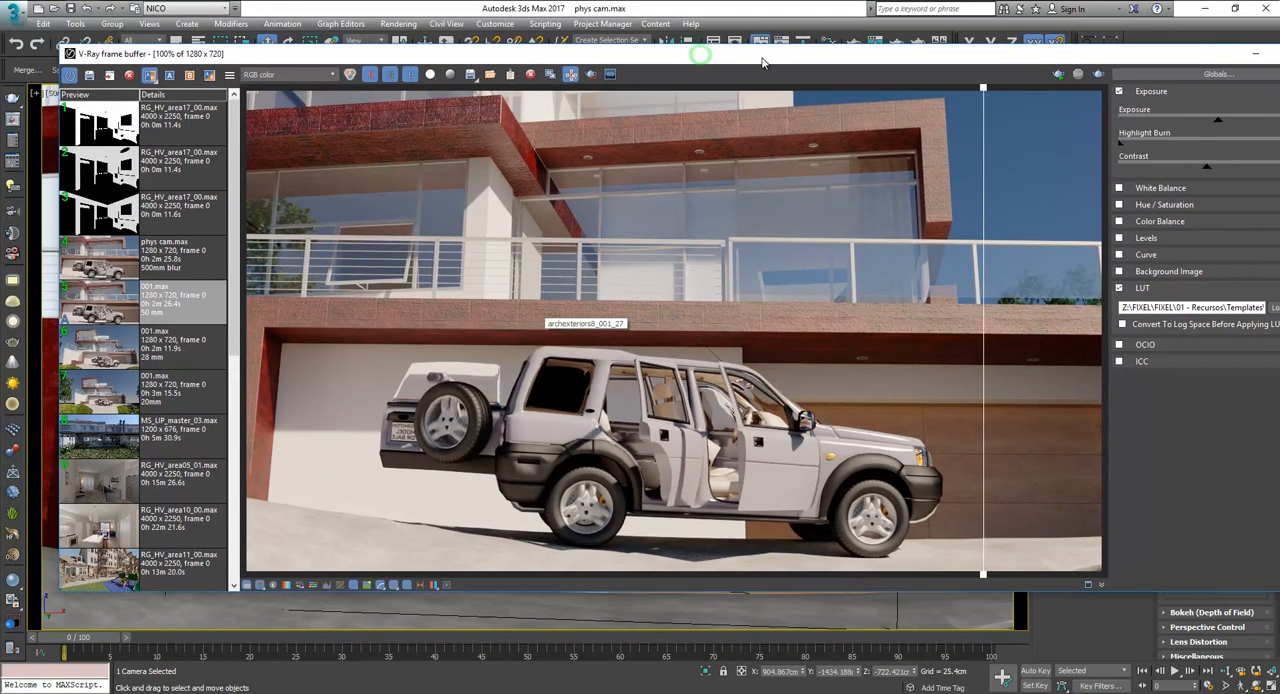
Set the 500mm blur render of phys cam.max as comparison image B and sweep the divider across the car and terrace.
left_click(174, 263)
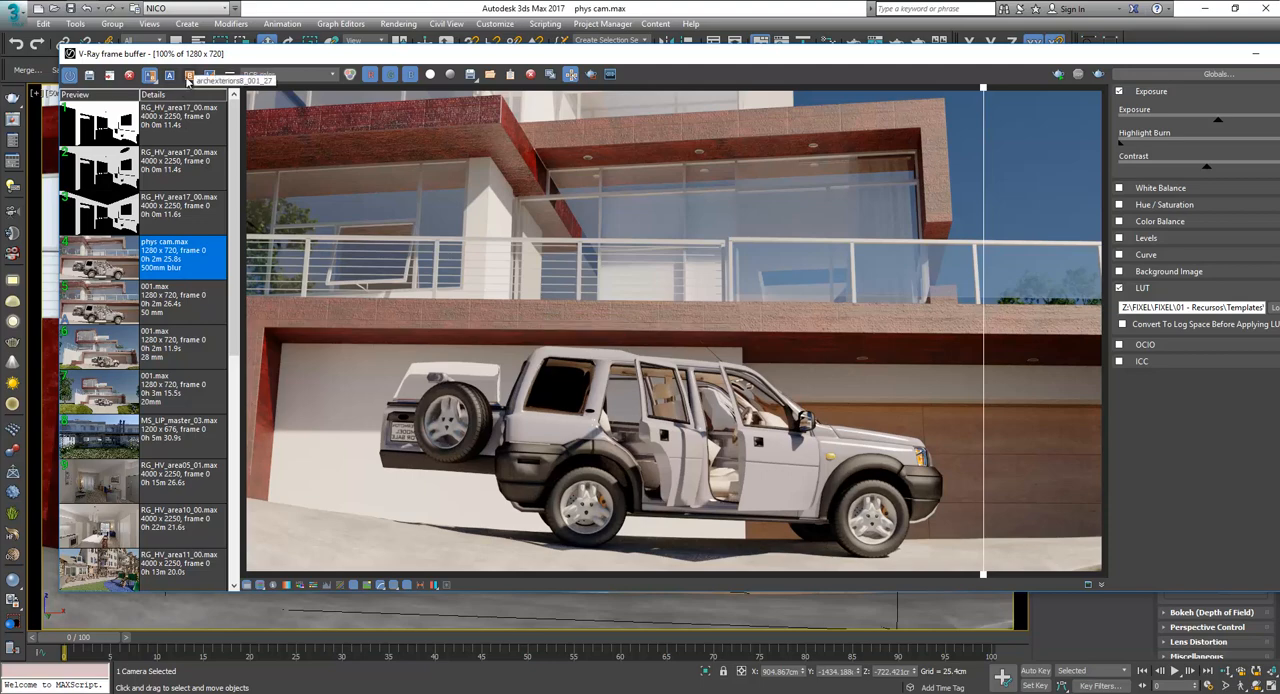
left_click(189, 76)
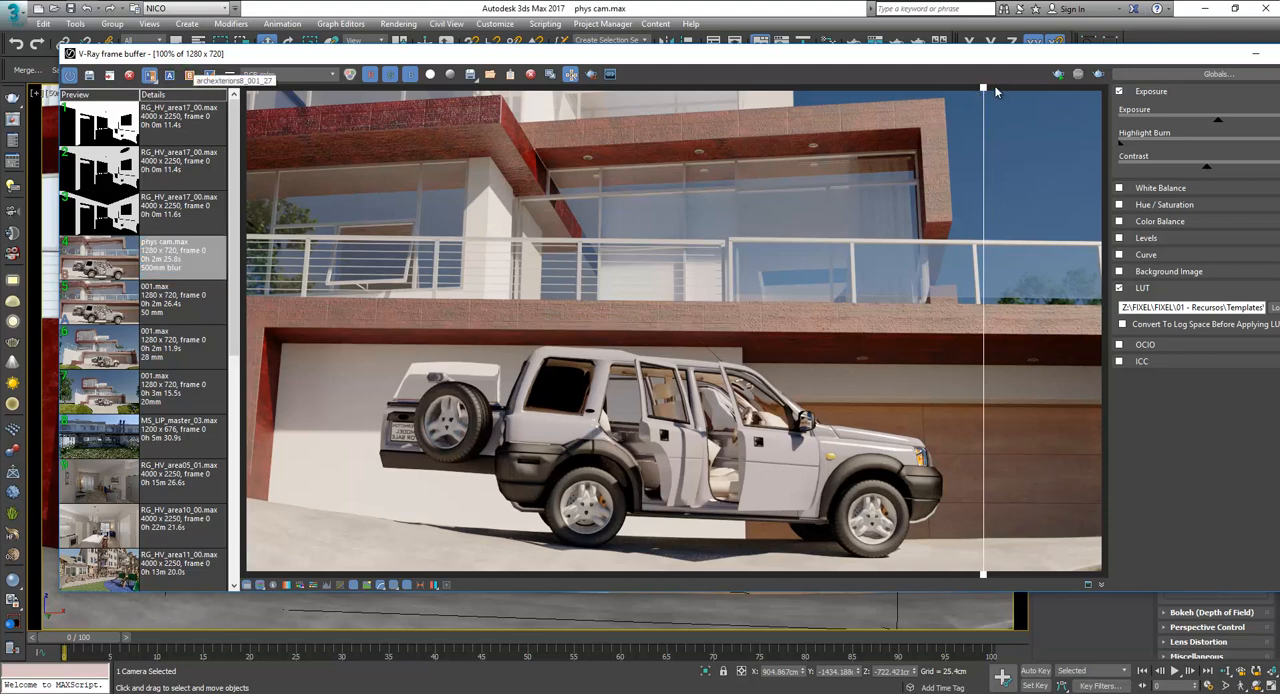
left_click_drag(984, 89, 602, 109)
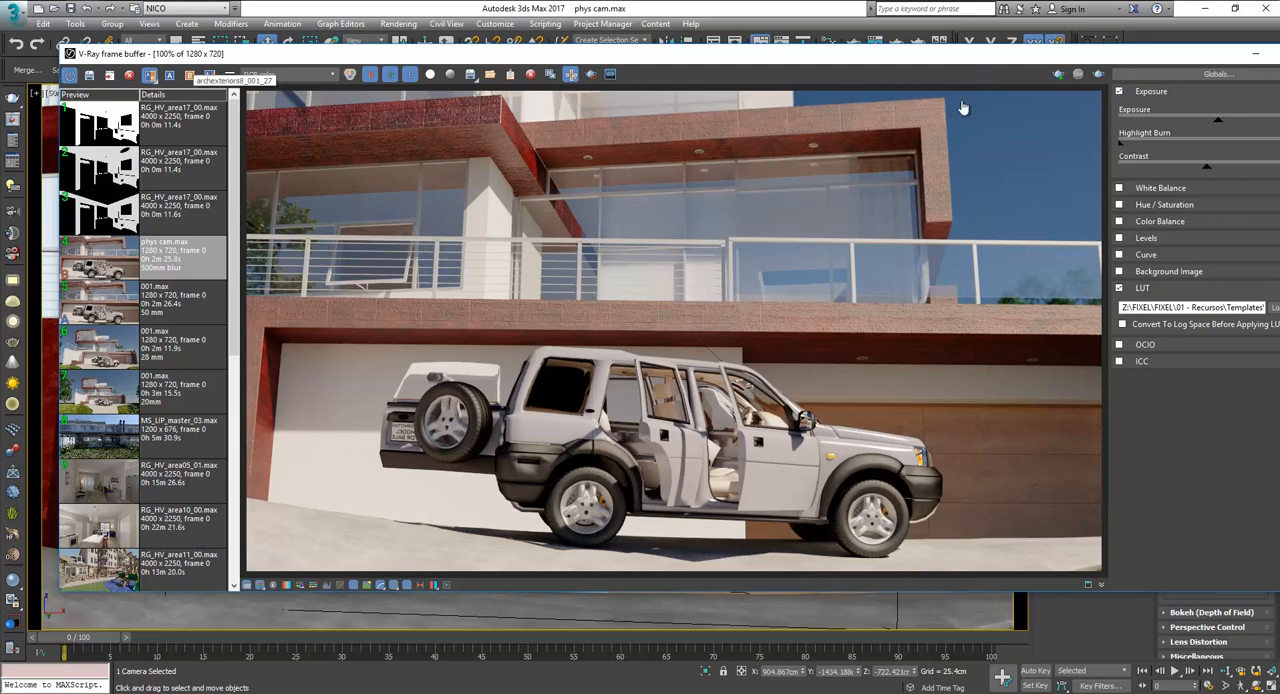
left_click_drag(963, 107, 1105, 107)
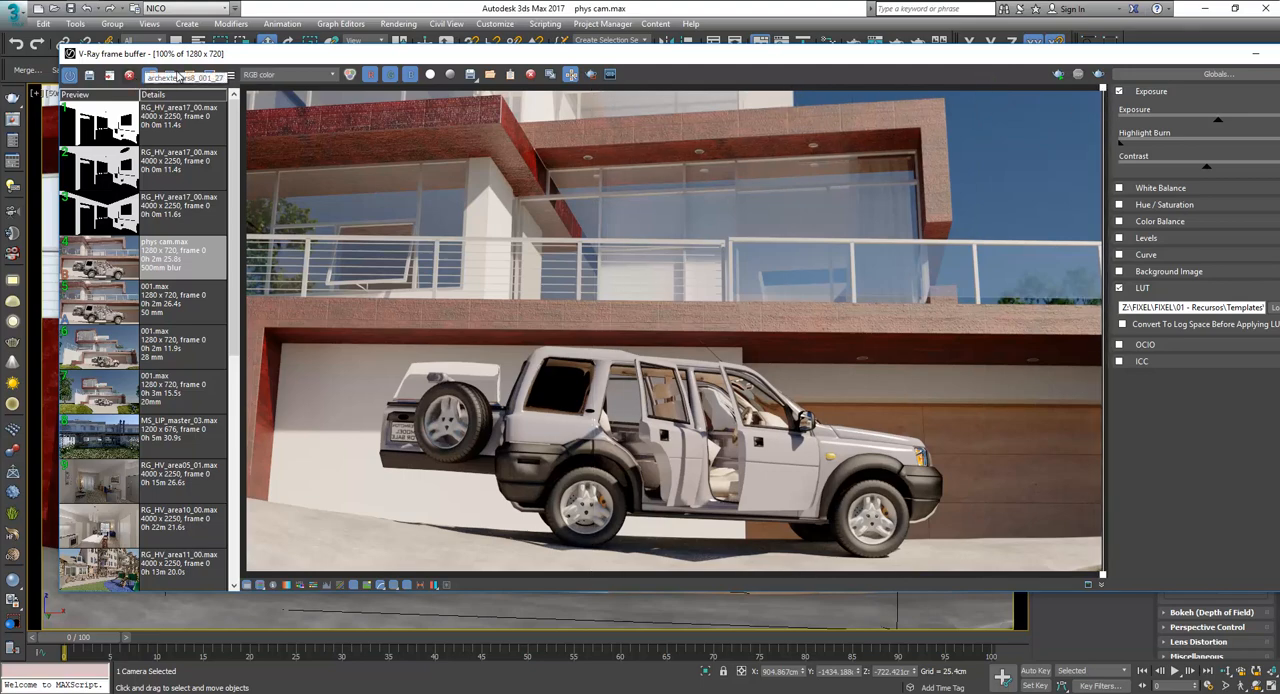
Highlight the 50 mm and 500mm blur renders in the history and sweep the horizontal comparison divider across the house and car.
left_click_drag(204, 59, 230, 48)
left_click(210, 298)
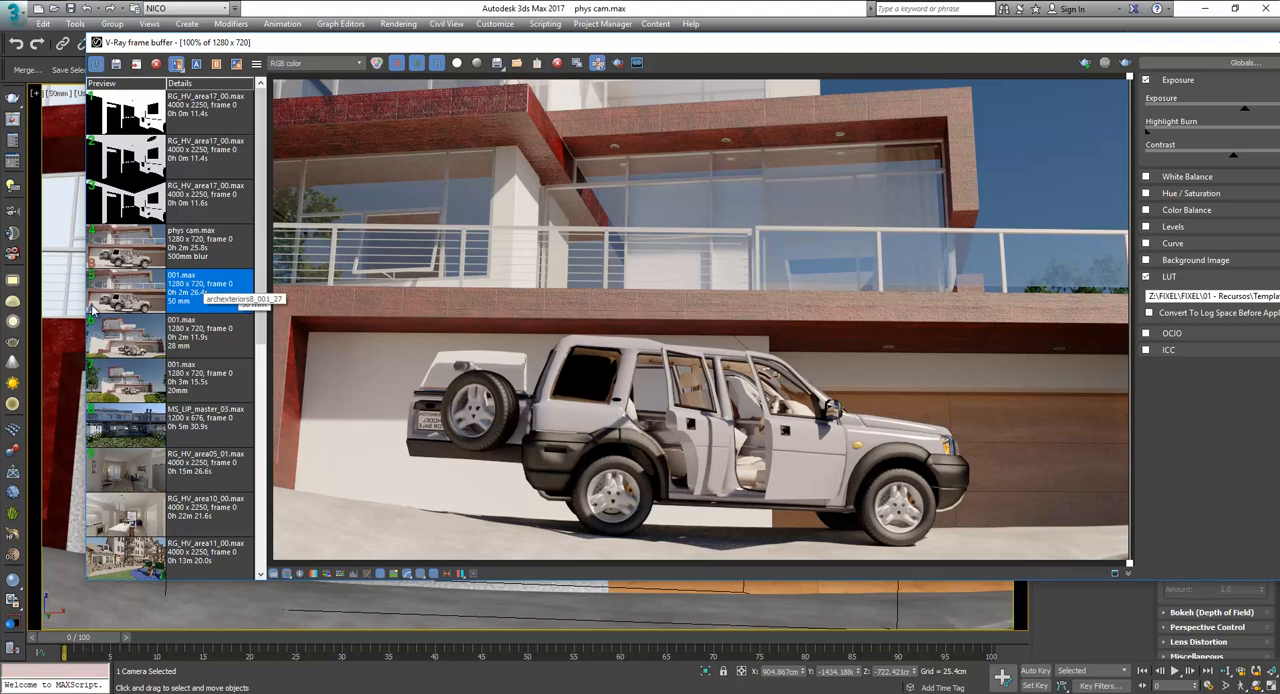
left_click(208, 250)
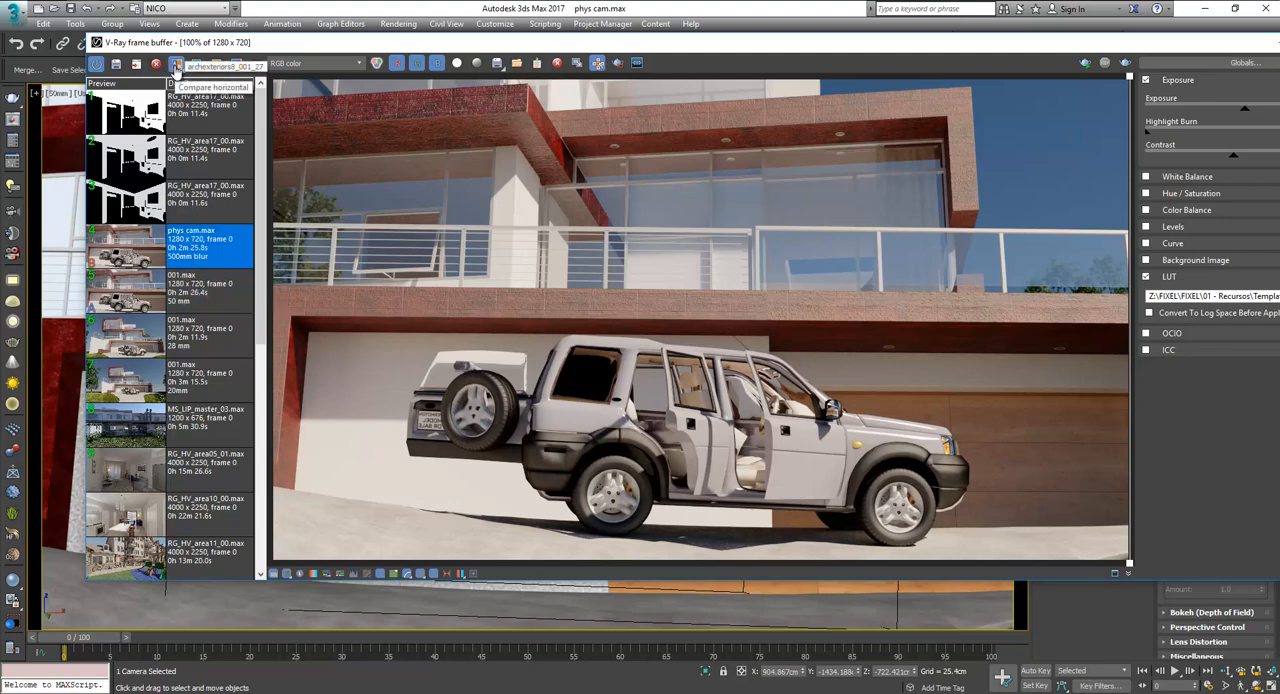
left_click(176, 65)
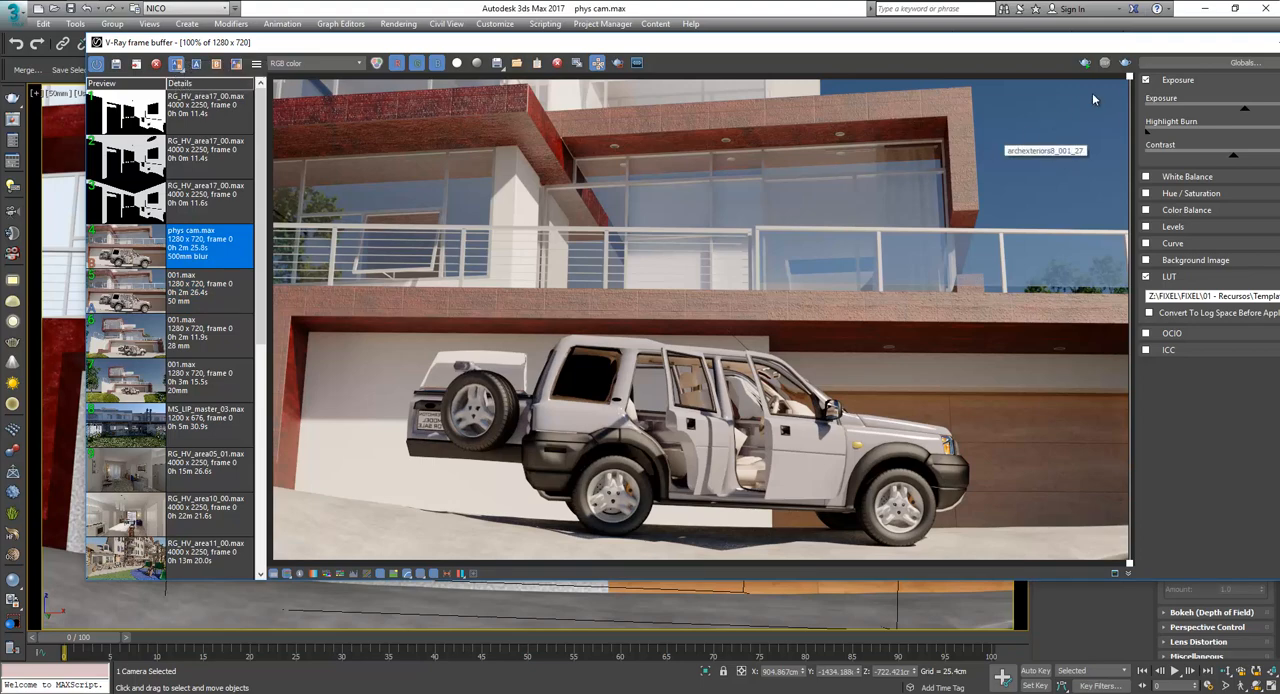
left_click_drag(1127, 80, 776, 102)
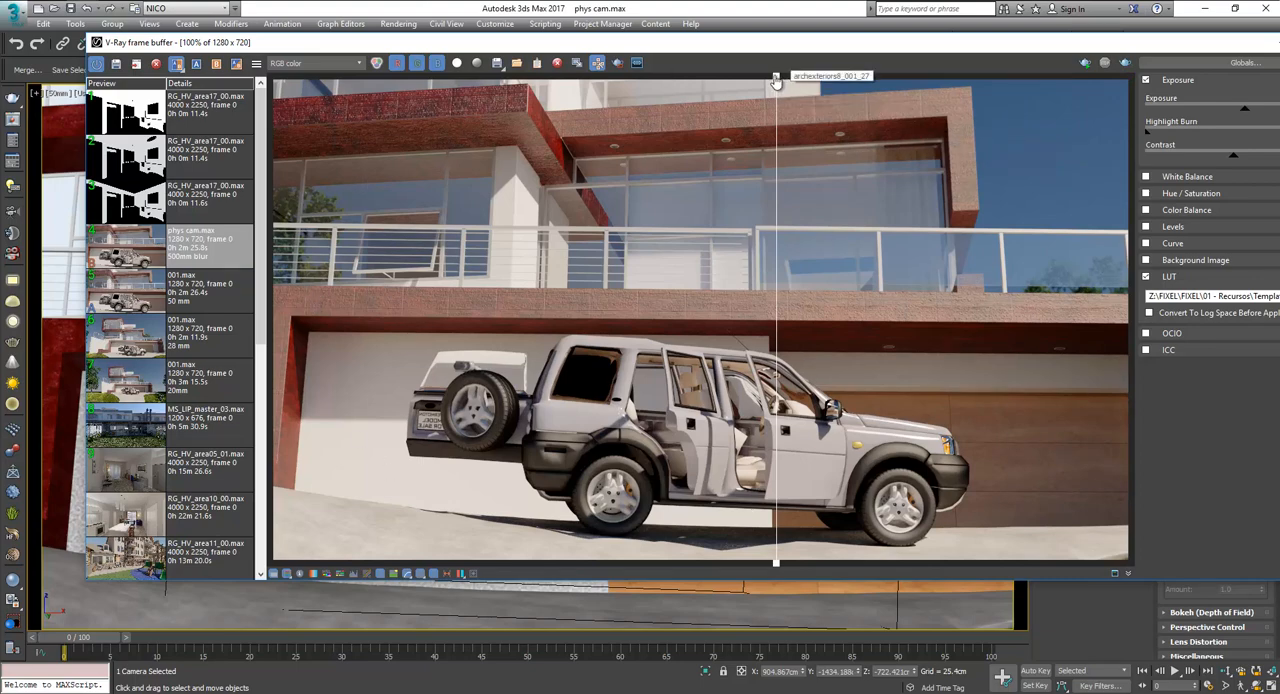
left_click_drag(776, 80, 790, 80)
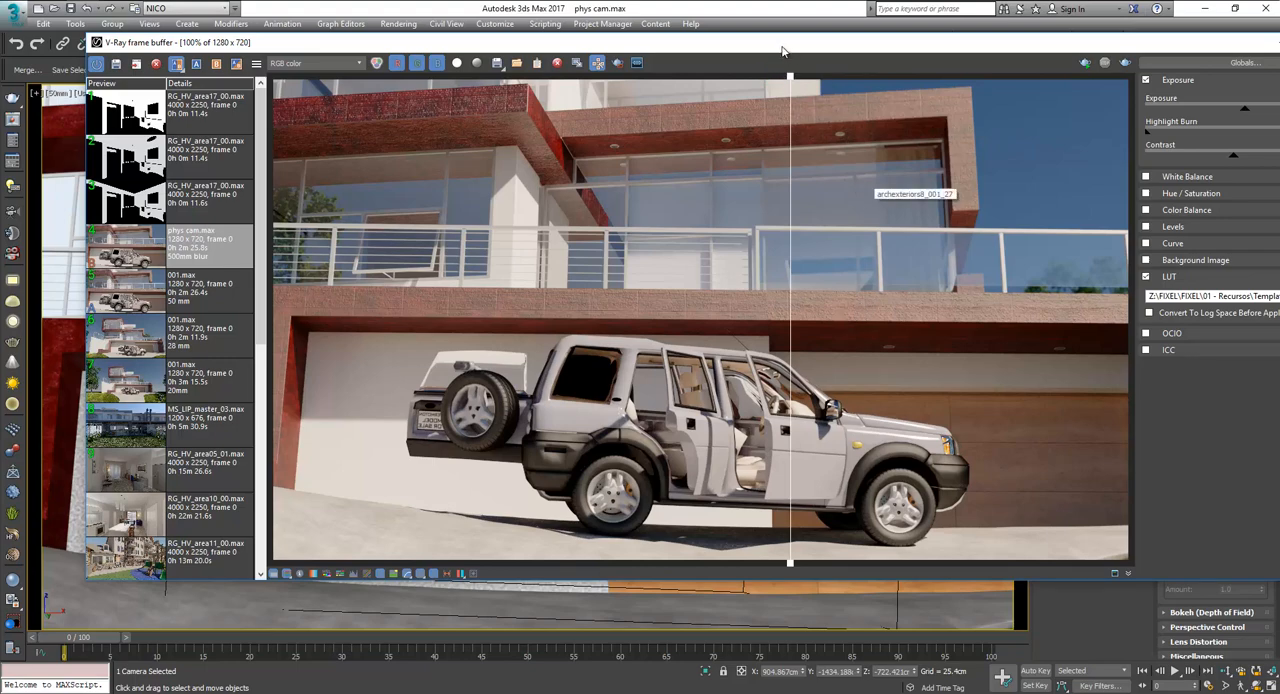
mouse_move(791, 77)
left_mouse_down()
mouse_move(985, 78)
mouse_move(832, 78)
mouse_move(867, 78)
mouse_move(765, 112)
left_mouse_up()
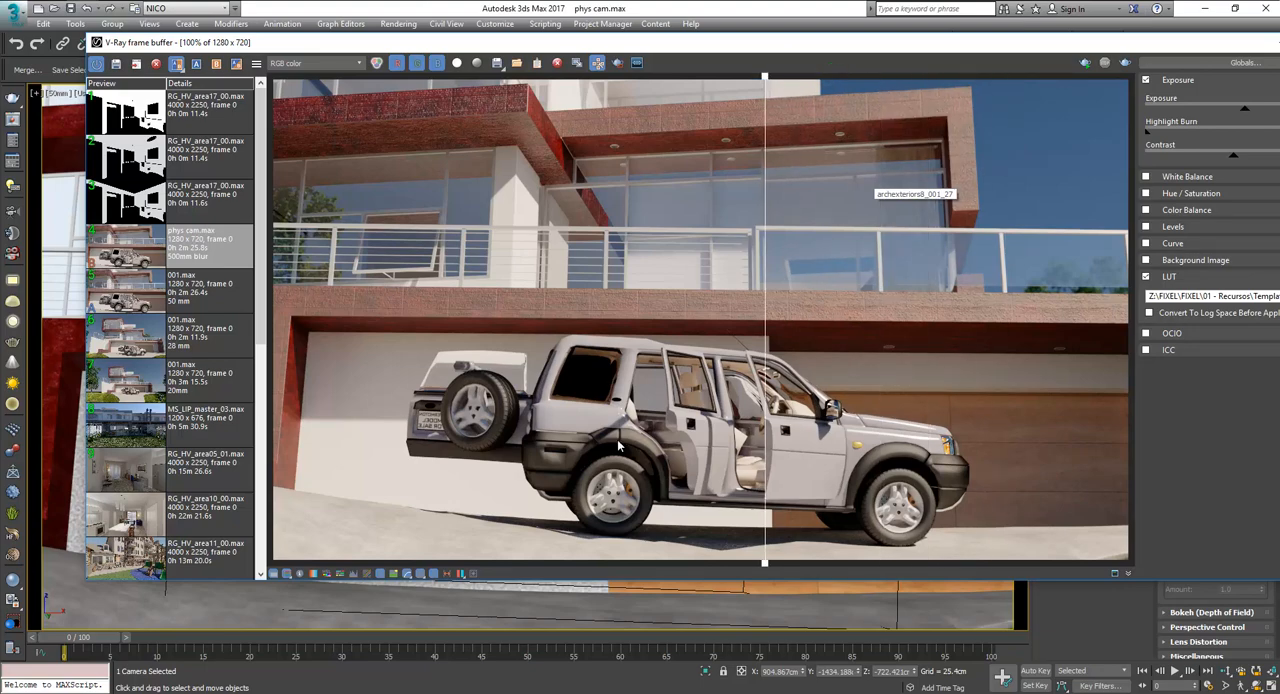
Enlarge the comparison to 200% on the car and sweep the divider over its open doors.
scroll(736, 446, "up", 2)
middle_click_drag(736, 446, 742, 356)
scroll(742, 356, "down", 2)
scroll(738, 358, "up", 2)
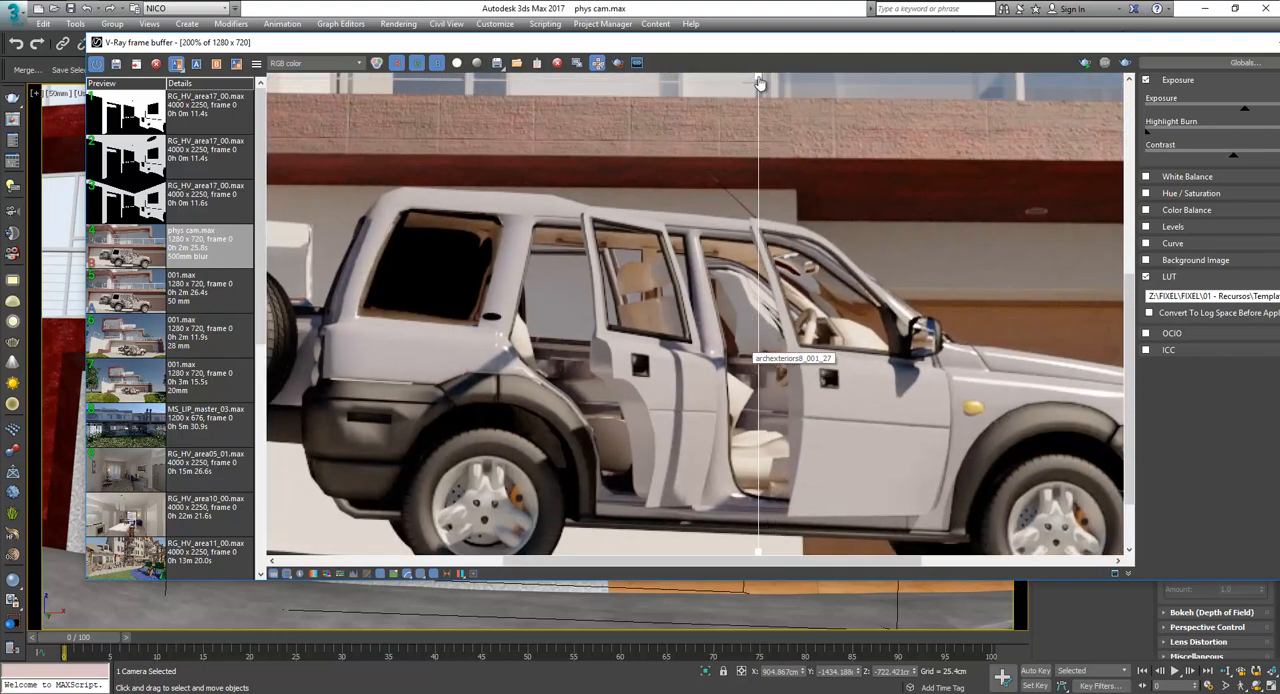
left_click_drag(758, 84, 739, 144)
Compare the depth-of-field blur on the upper terrace at 200%, return to 100%, and close the V-Ray frame buffer.
middle_click_drag(853, 169, 713, 445)
middle_click_drag(960, 169, 848, 360)
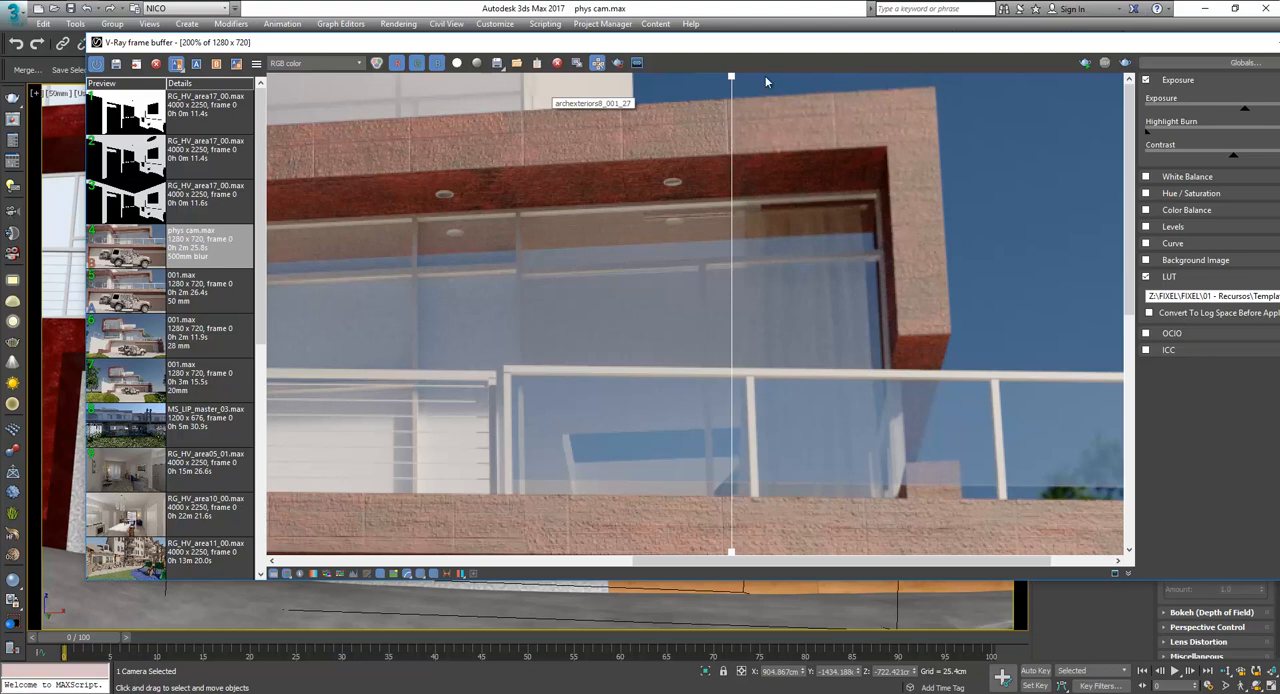
left_click_drag(731, 80, 824, 93)
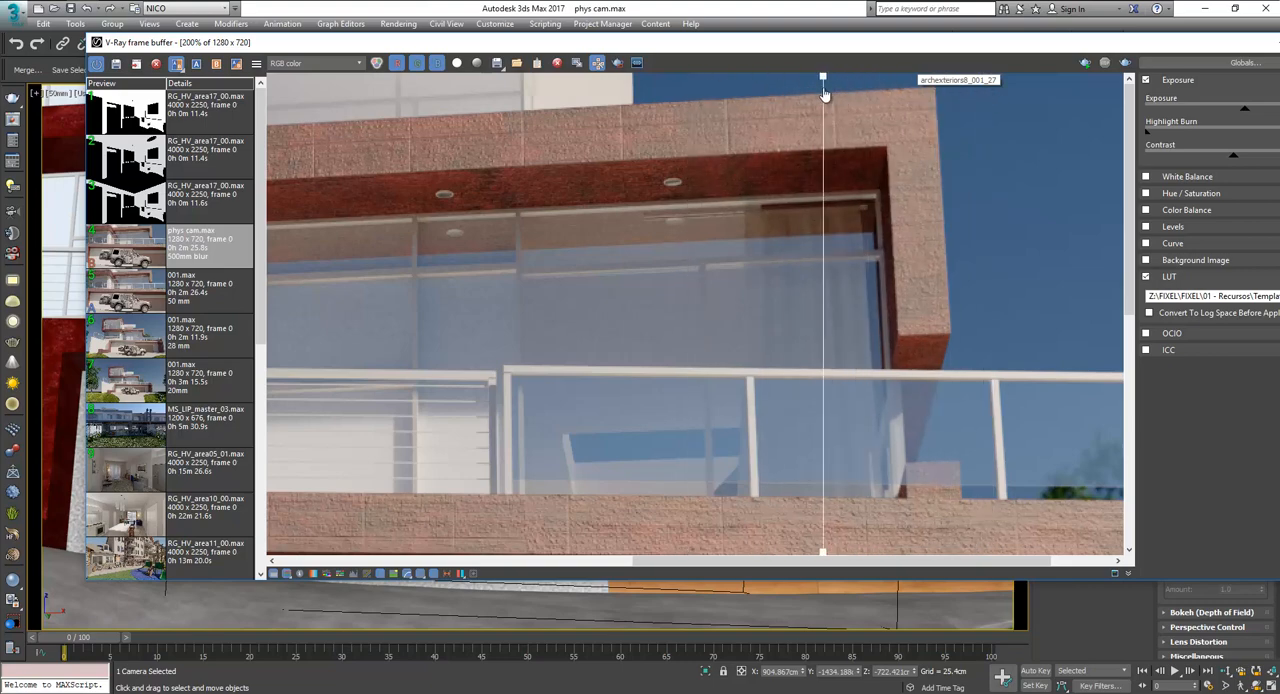
scroll(658, 246, "down", 2)
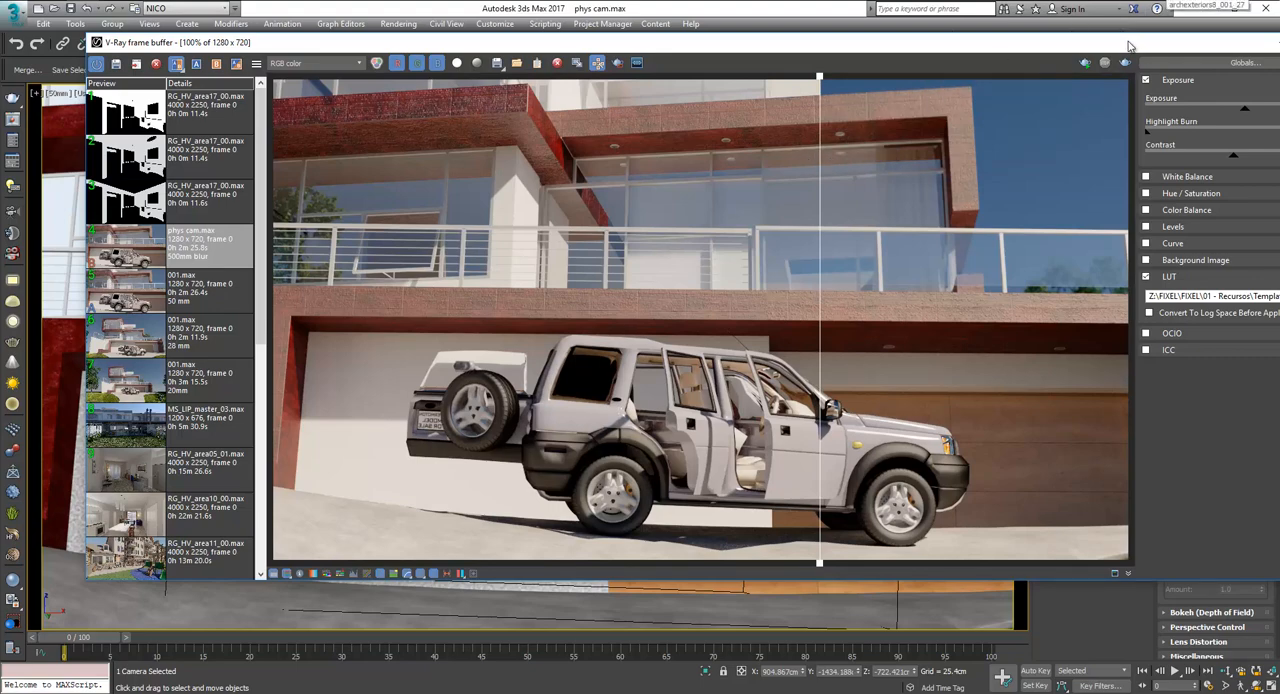
left_click_drag(1130, 44, 977, 66)
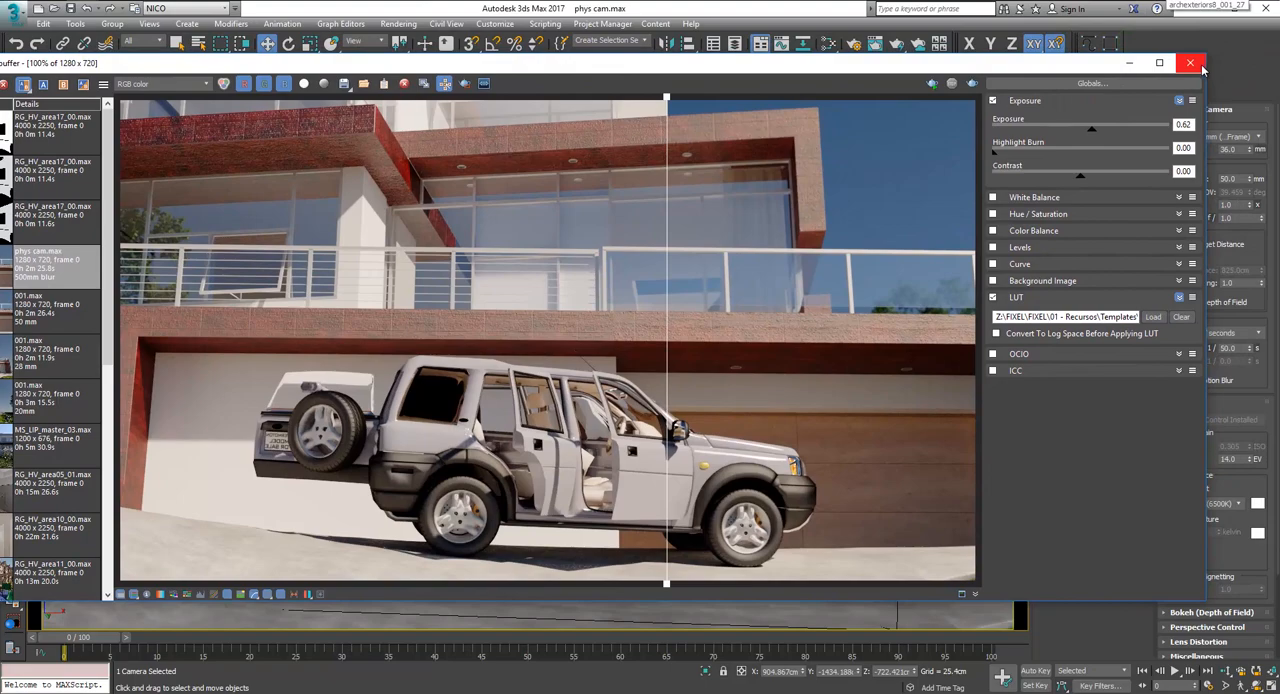
left_click(1190, 63)
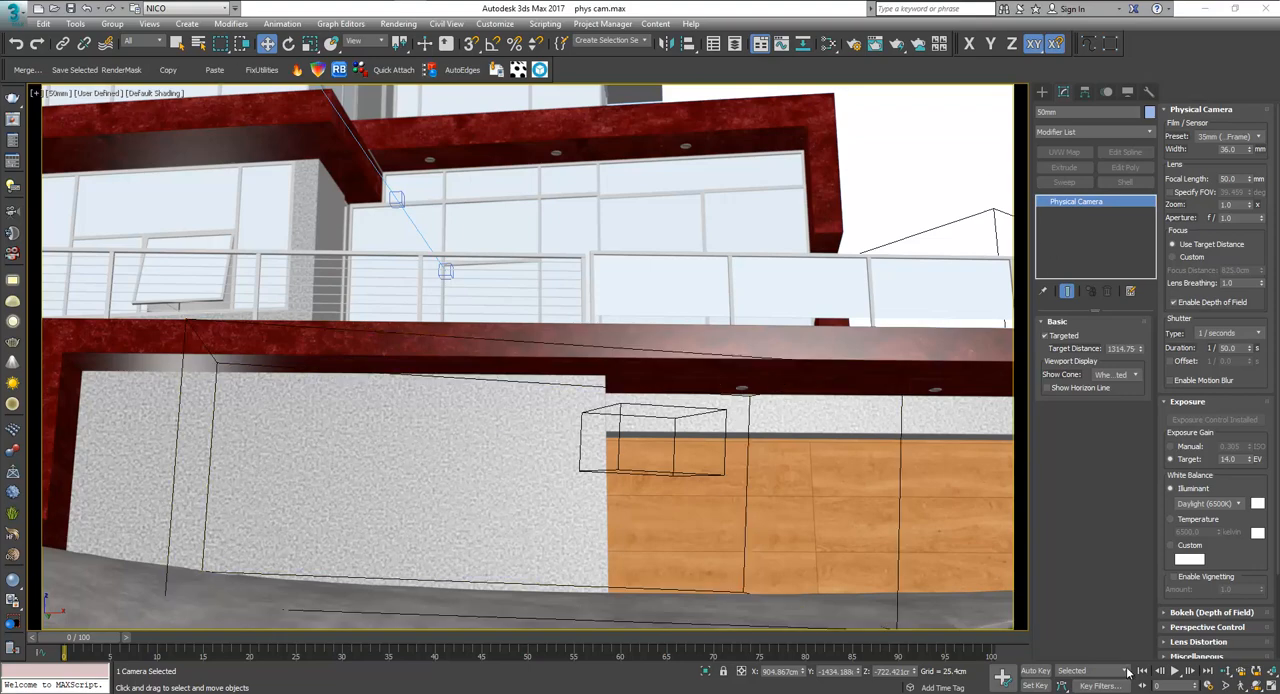
Try manual ISO exposure gain on the 50mm camera, and restore the target EV gain.
double_click(1228, 458)
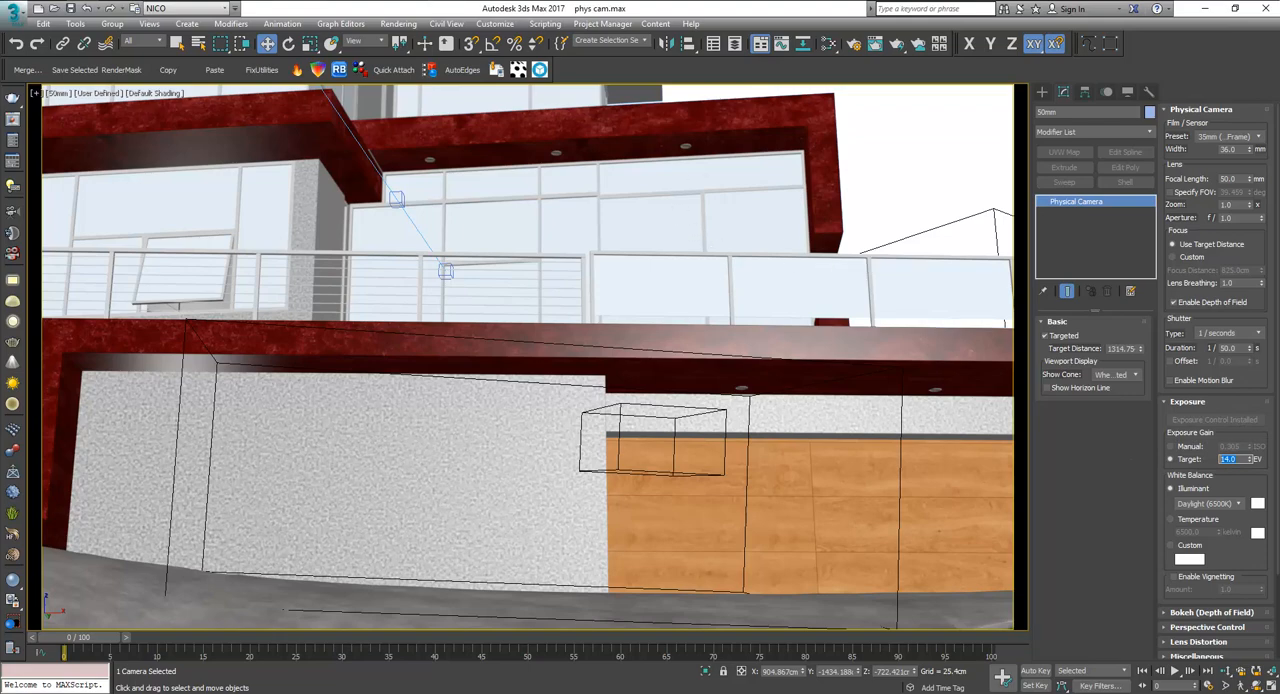
mouse_move(311, 1)
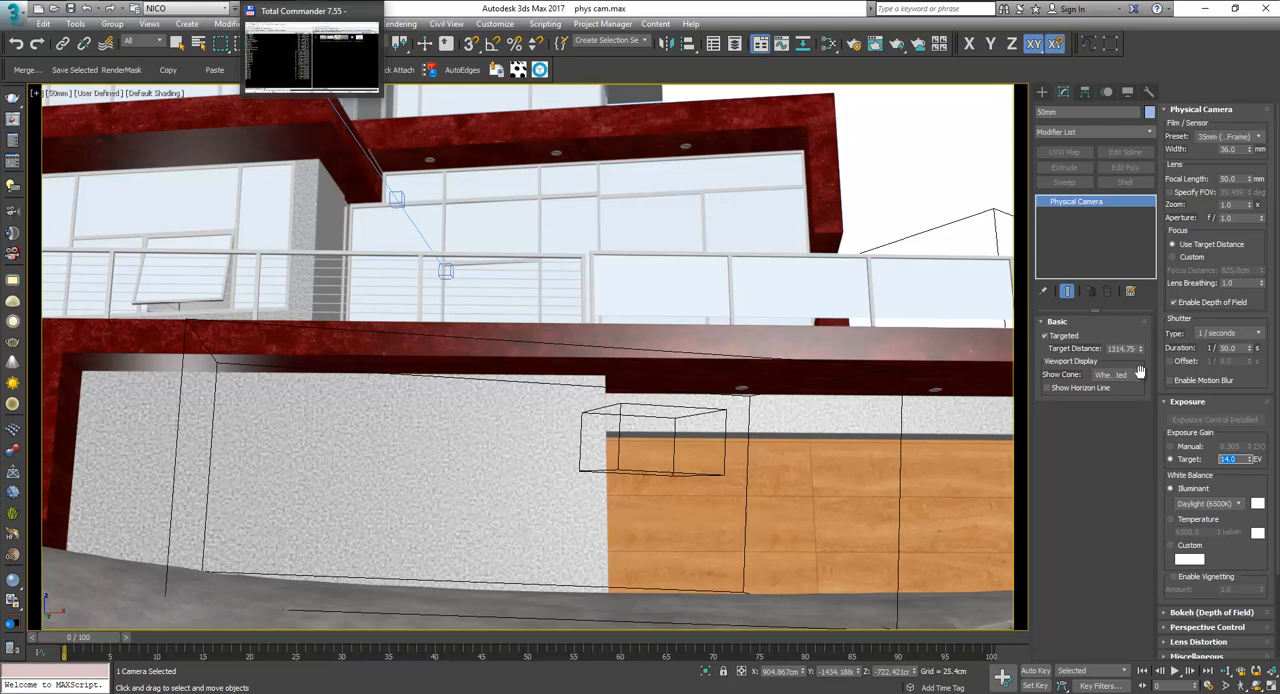
left_click(1189, 449)
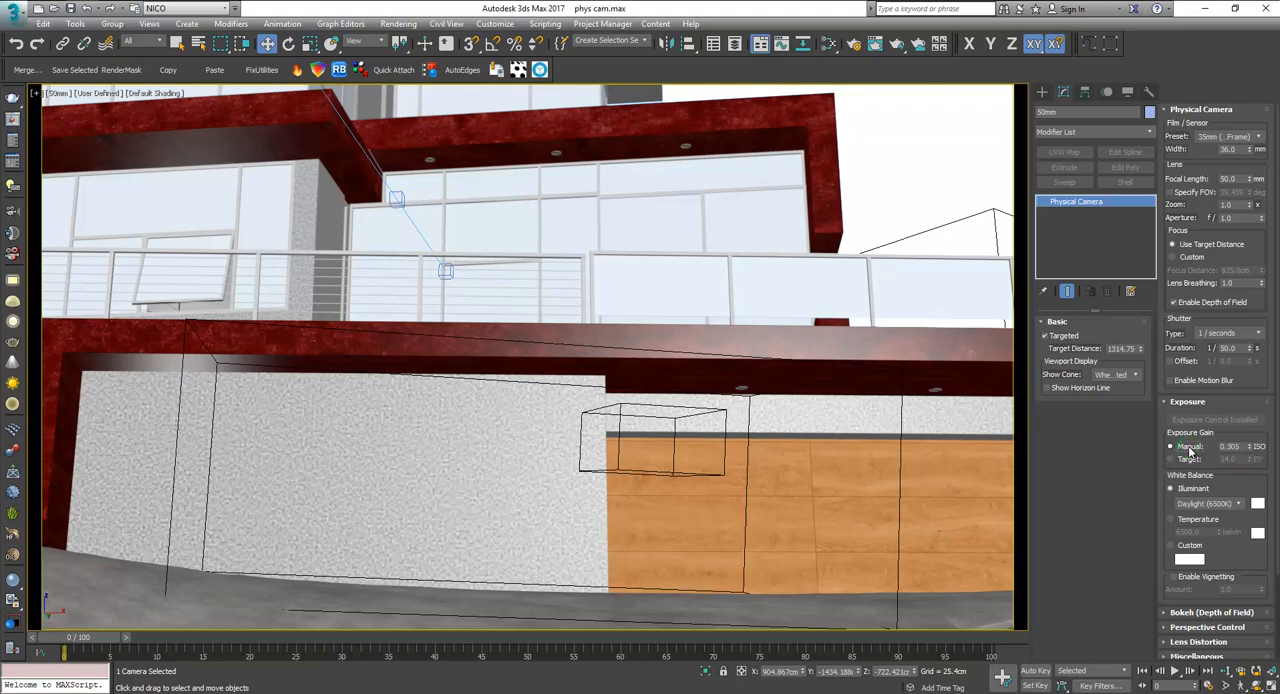
left_click(1184, 459)
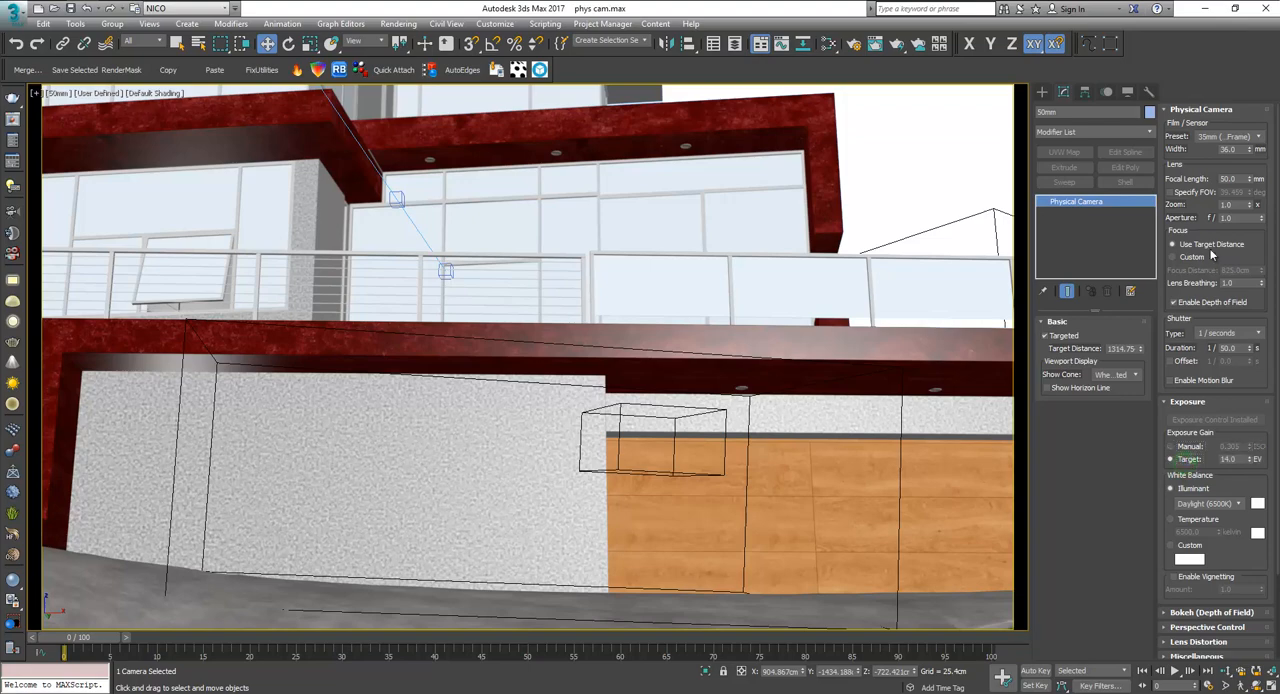